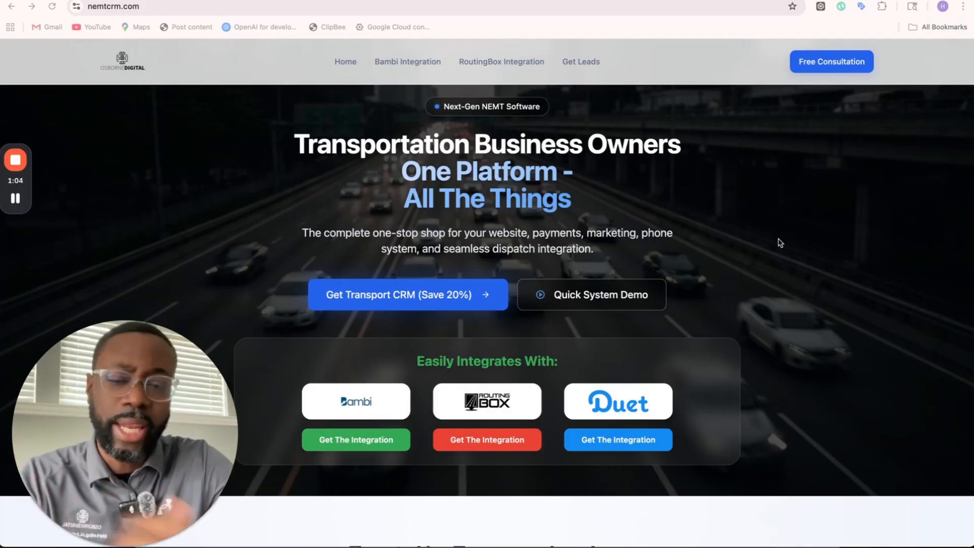
# - Look through the nemtcrm.com homepage down to the Voice & Conversation AI section
pyautogui.scroll(-15, 780, 243)
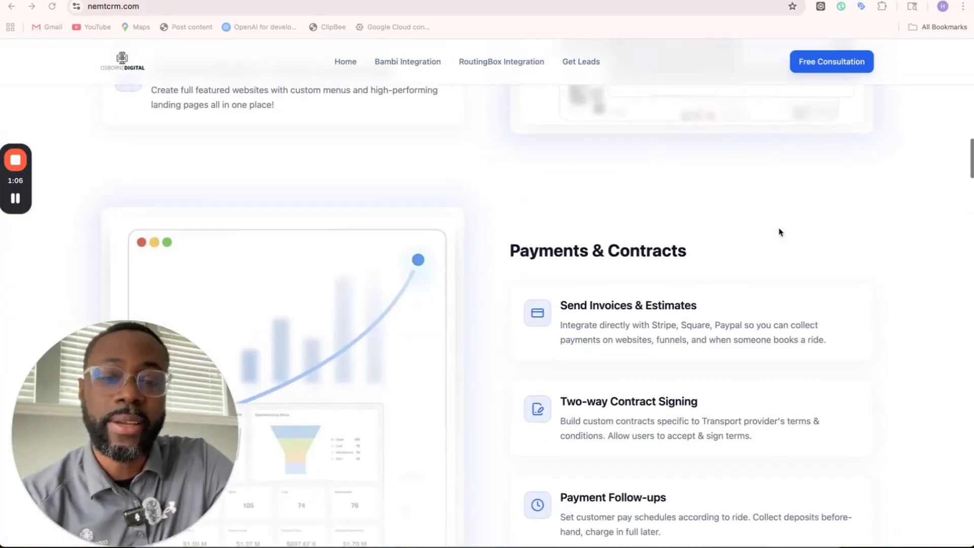
pyautogui.scroll(-20, 780, 232)
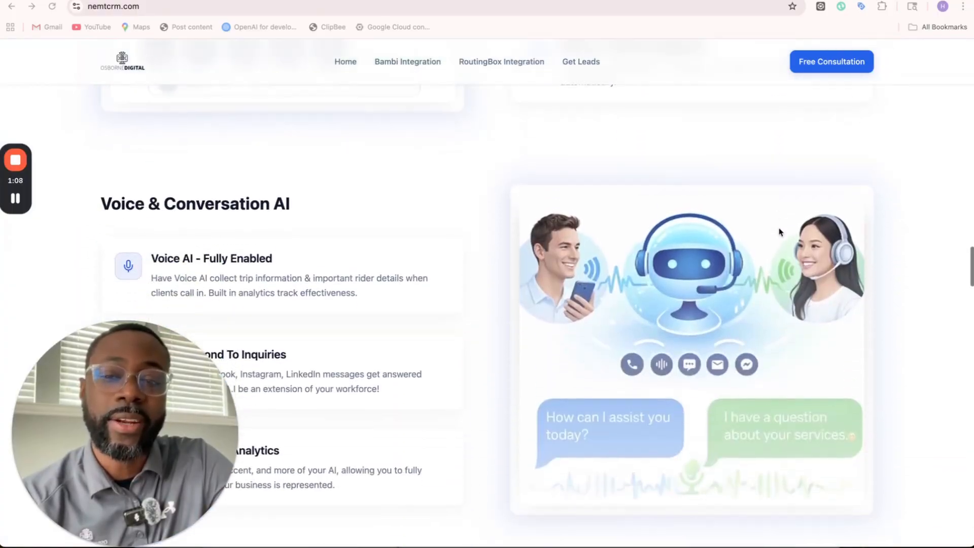
pyautogui.scroll(-2, 780, 232)
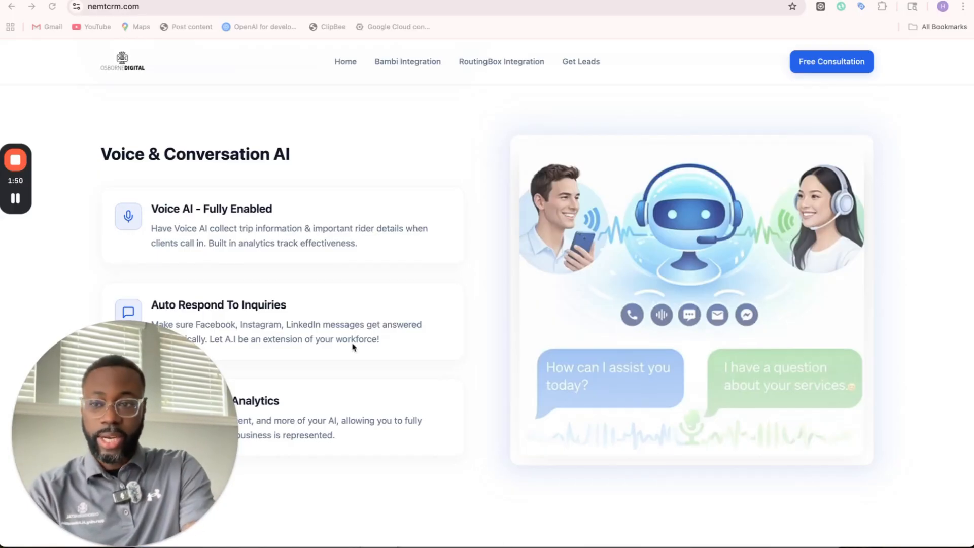
pyautogui.click(16, 198)
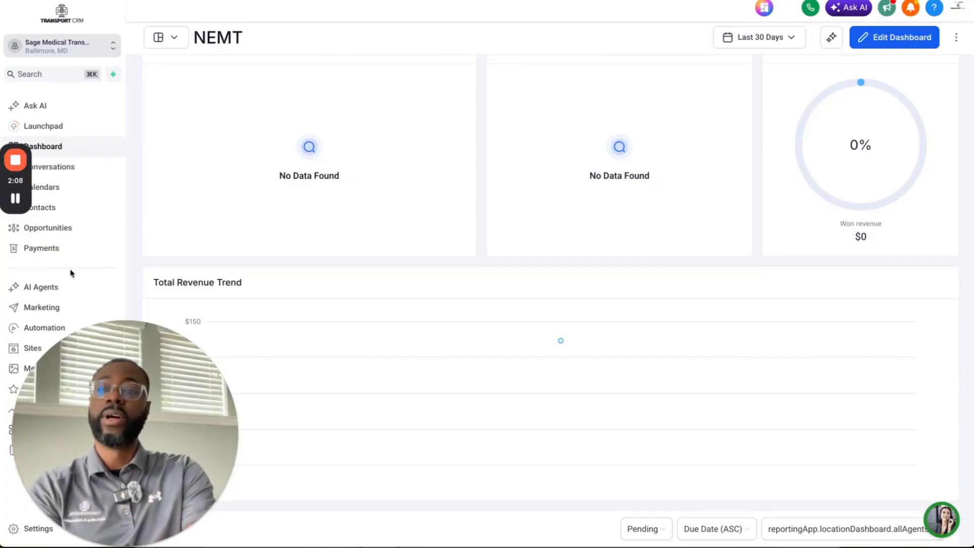
# - Open the voice agent Marie from the Voice AI agent list and bring up its agent details
pyautogui.click(54, 293)
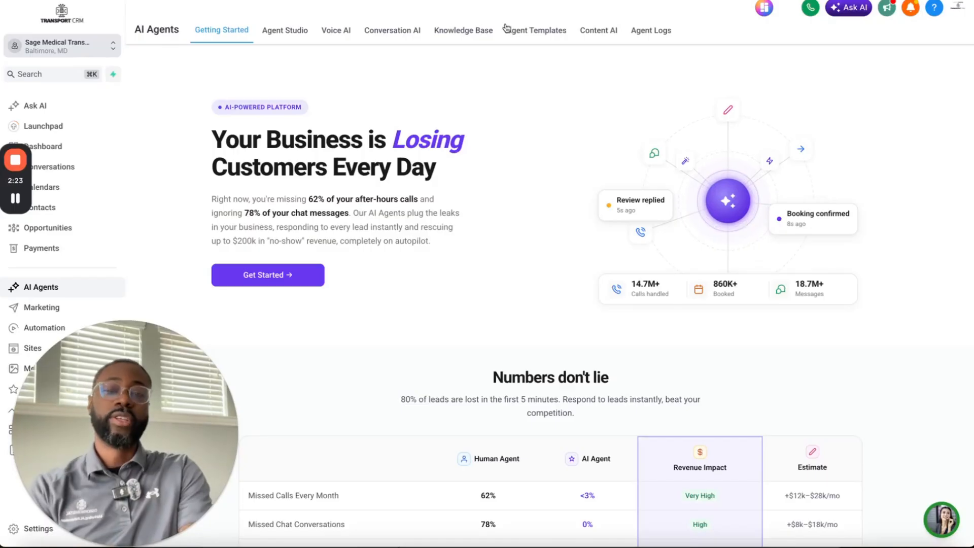
pyautogui.click(339, 32)
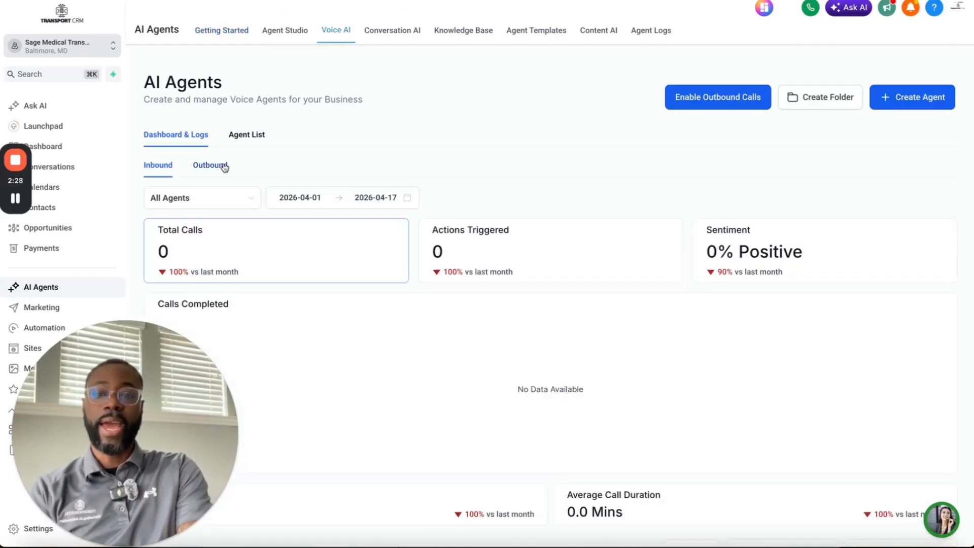
pyautogui.click(249, 136)
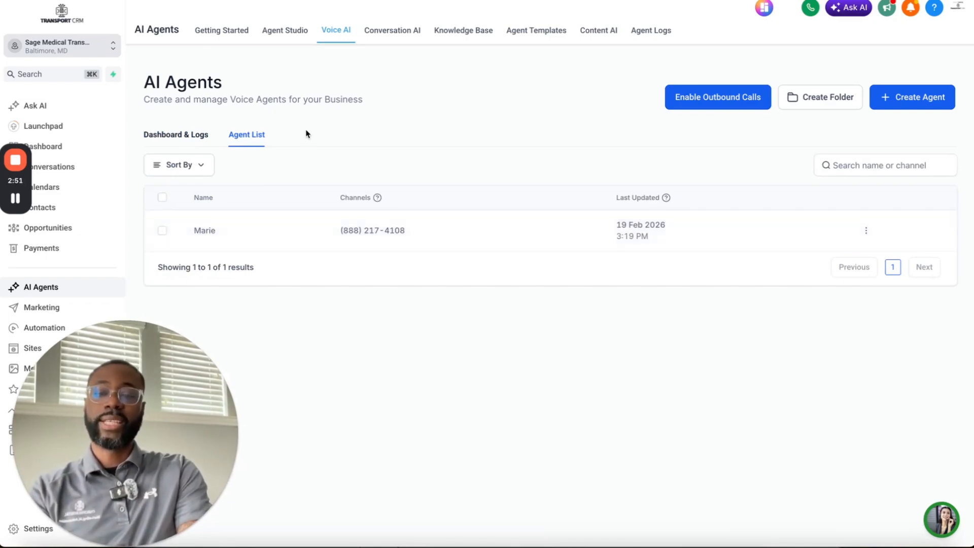
pyautogui.click(205, 231)
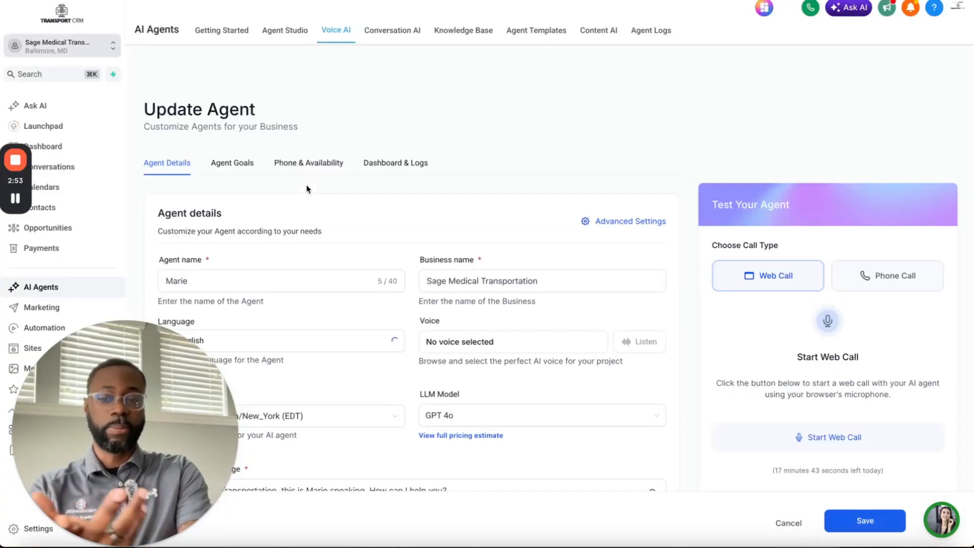
pyautogui.scroll(-3, 307, 189)
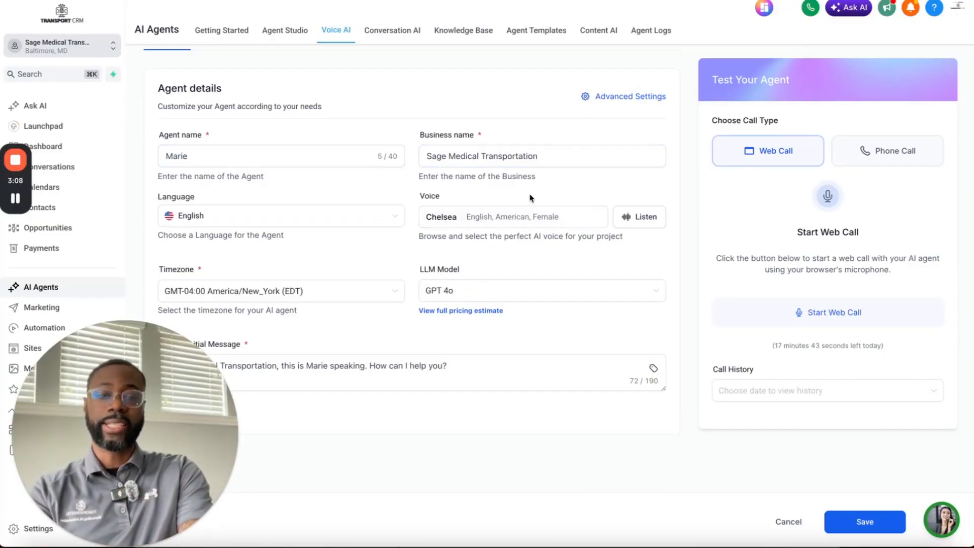
# - Open the agent's voice selection and filter the voice library by the gender Male
pyautogui.click(527, 218)
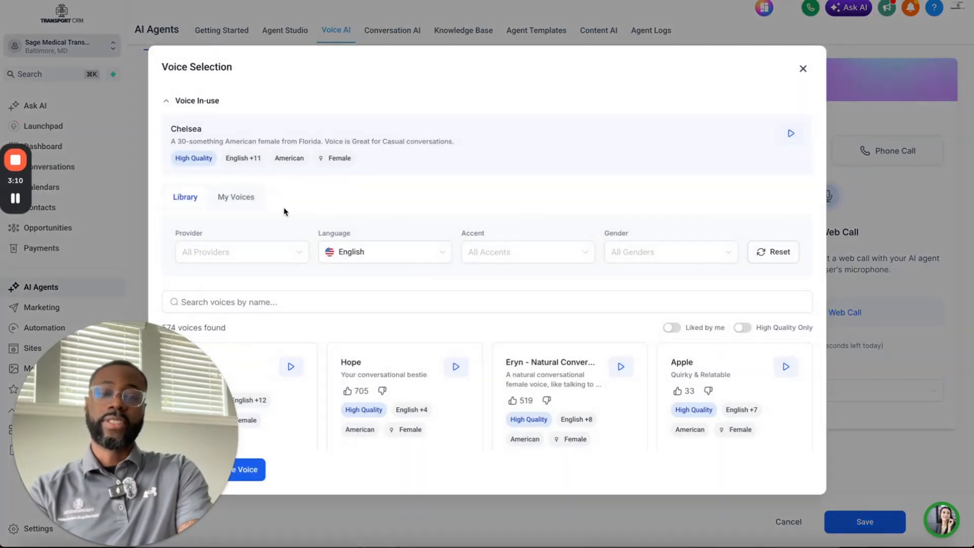
pyautogui.scroll(-6, 440, 277)
pyautogui.scroll(-3, 438, 277)
pyautogui.scroll(10, 661, 226)
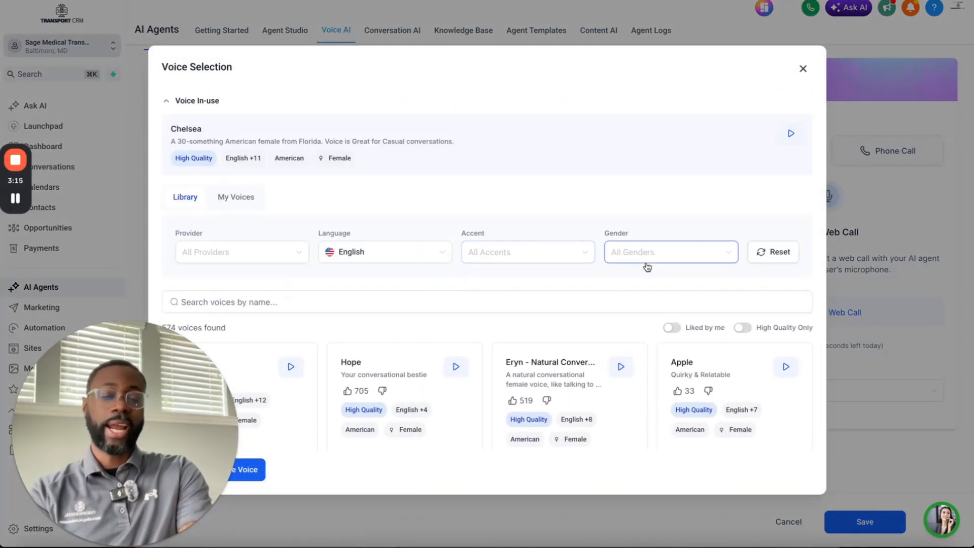
pyautogui.click(679, 255)
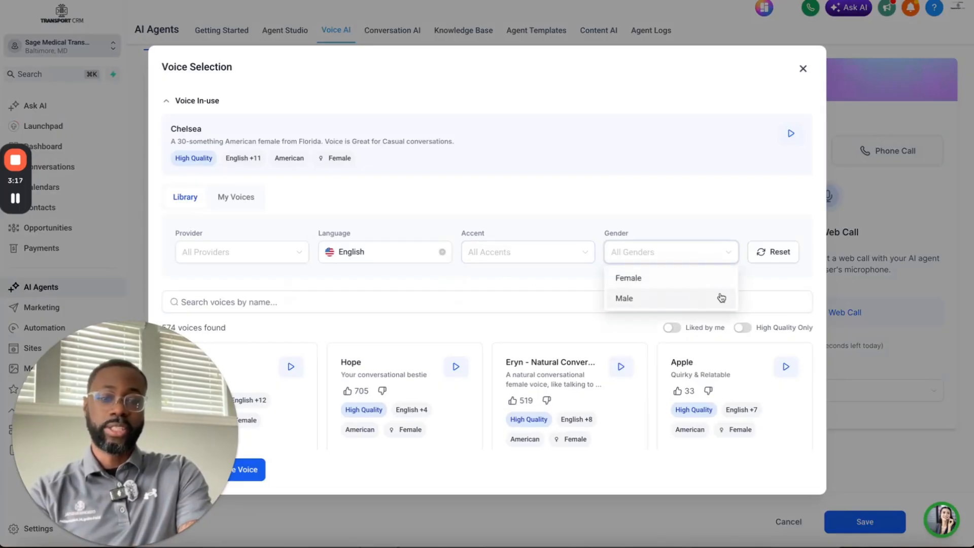
pyautogui.click(664, 303)
pyautogui.scroll(-4, 569, 304)
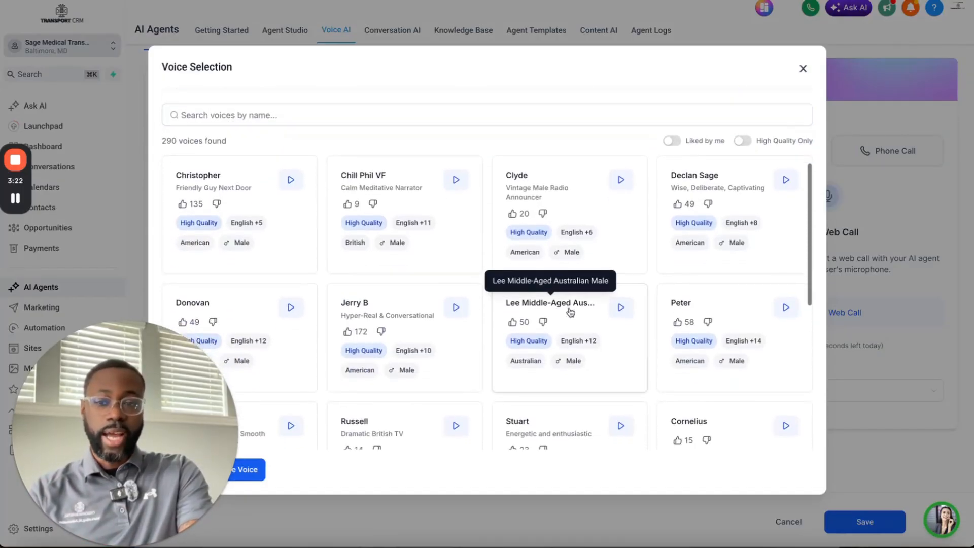
# - Play the sample of the Jerry B voice and browse the other male voices
pyautogui.scroll(-2, 315, 304)
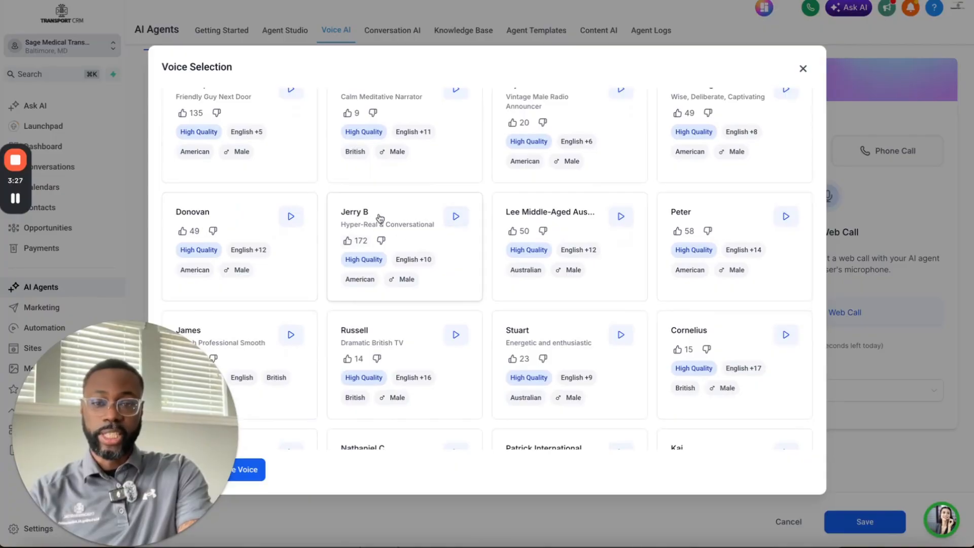
pyautogui.click(456, 216)
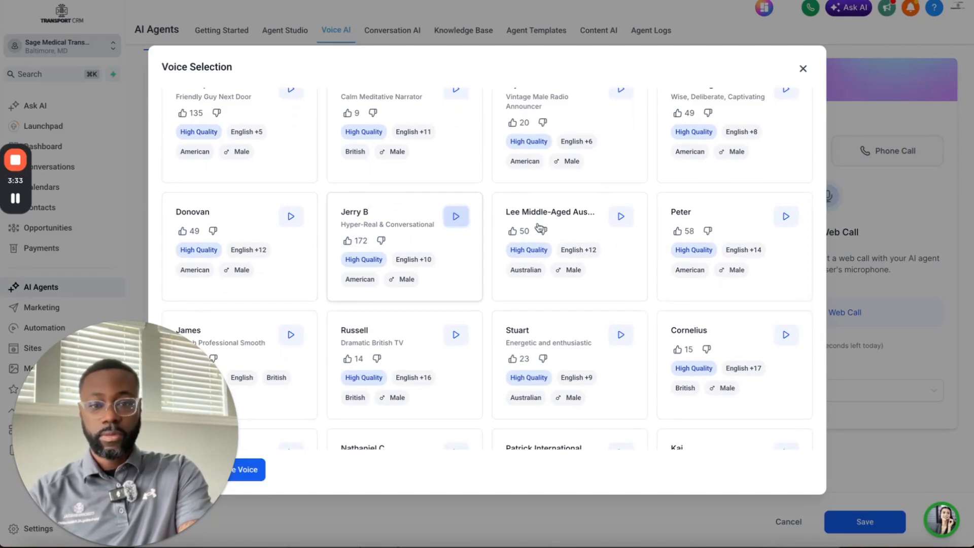
pyautogui.scroll(-5, 607, 246)
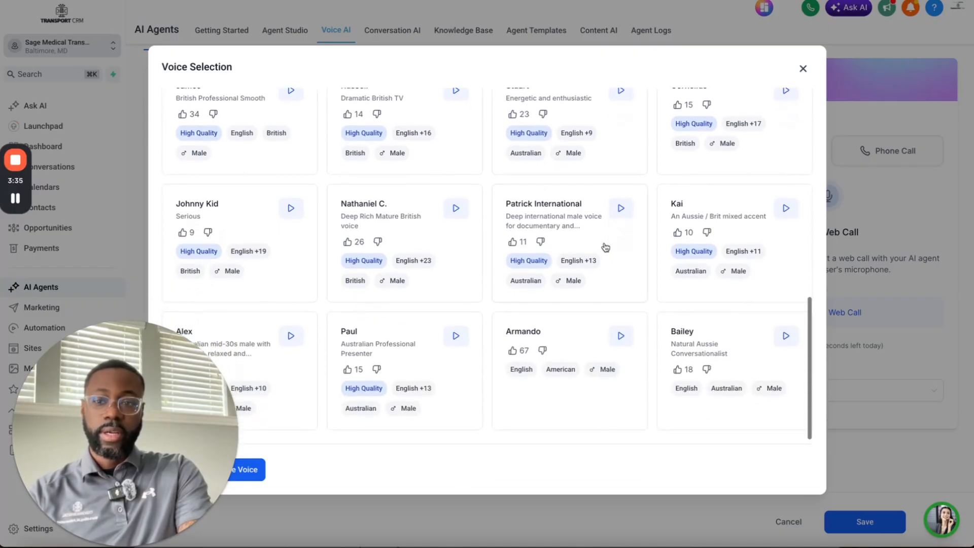
# - Filter the voice library by the American accent
pyautogui.scroll(10, 400, 234)
pyautogui.click(522, 257)
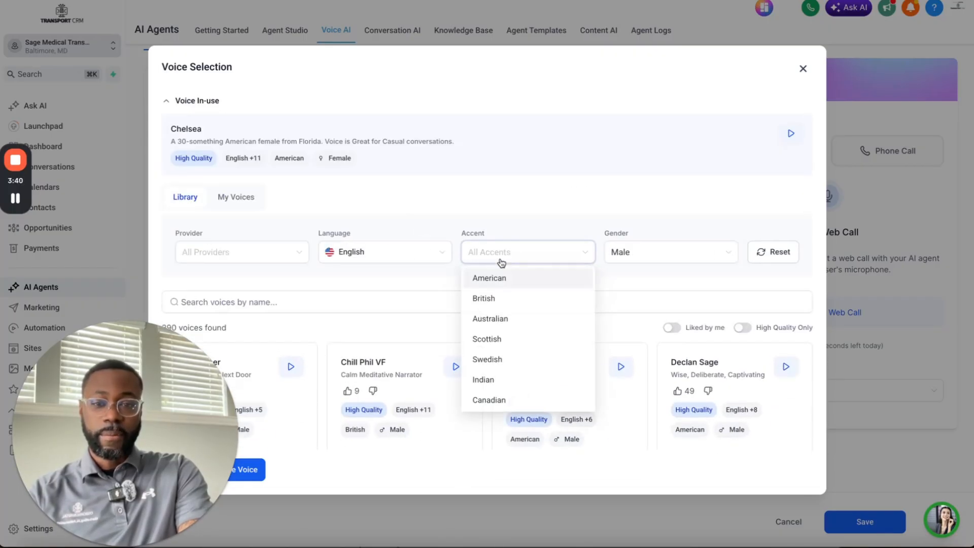
pyautogui.click(492, 280)
# - Listen to the samples of the American male voices Peter and Hale
pyautogui.scroll(-4, 468, 372)
pyautogui.scroll(-2, 470, 372)
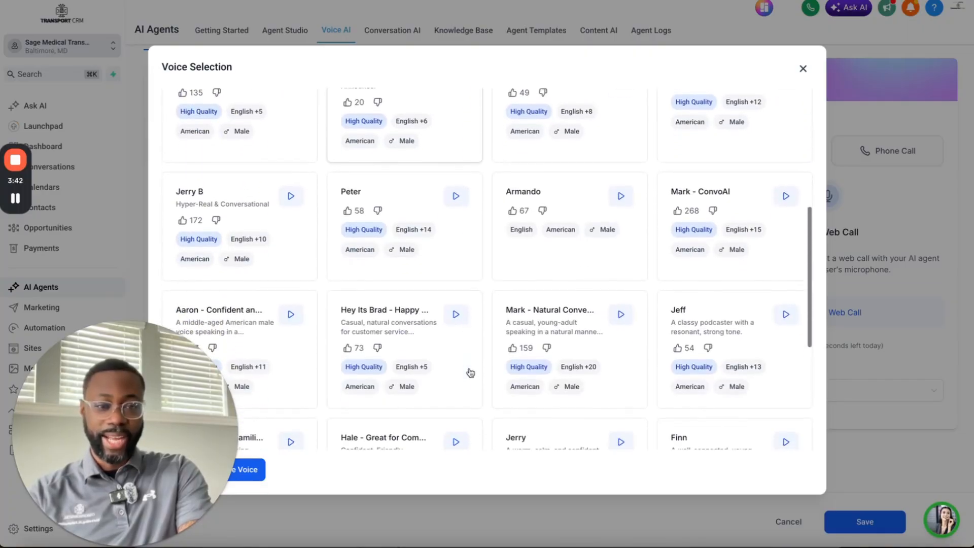
pyautogui.click(458, 193)
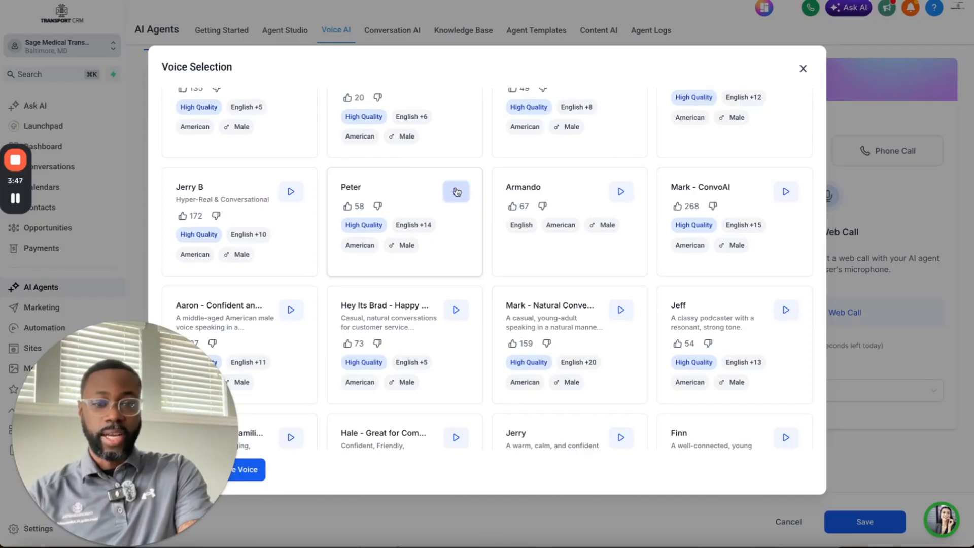
pyautogui.scroll(-1, 491, 245)
pyautogui.scroll(-1, 492, 245)
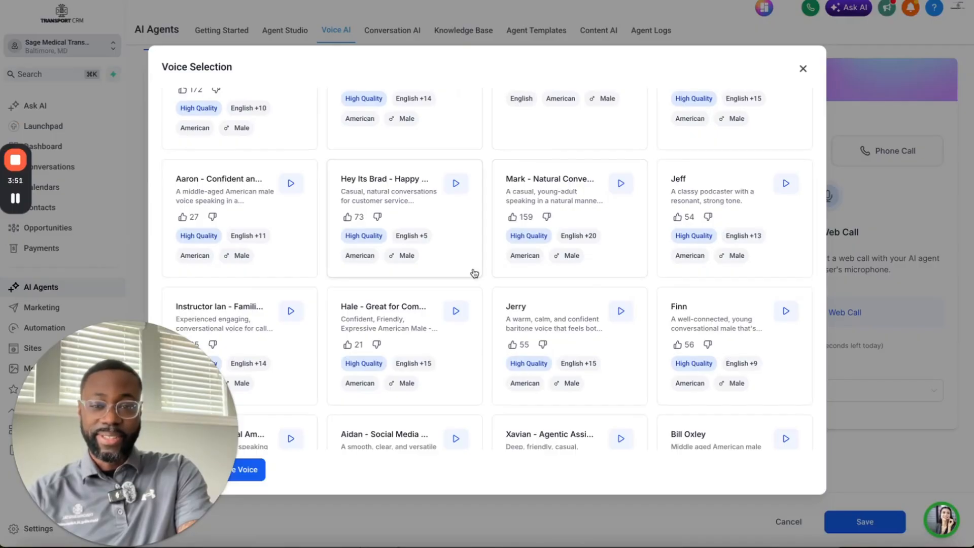
pyautogui.click(460, 316)
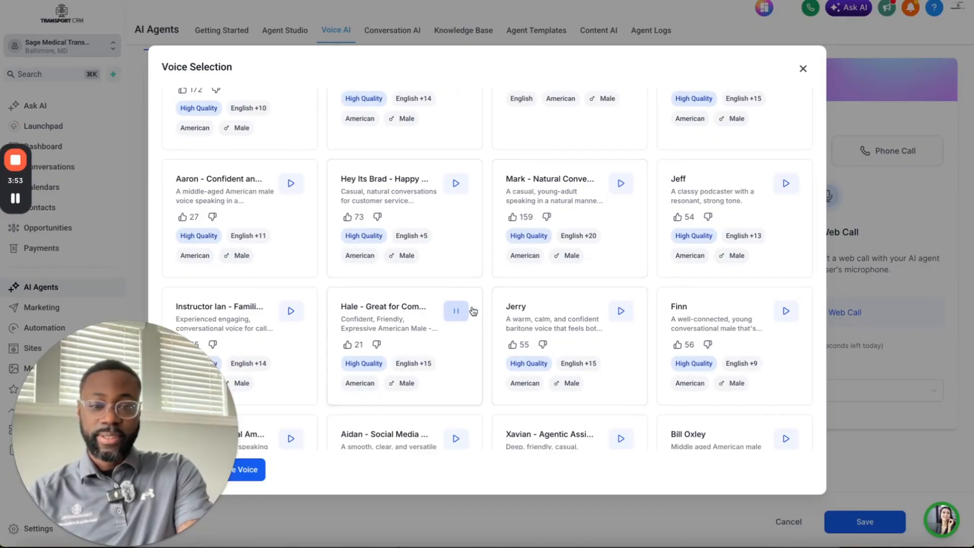
pyautogui.click(457, 315)
# - Switch the voice library's gender filter to Female
pyautogui.scroll(10, 562, 243)
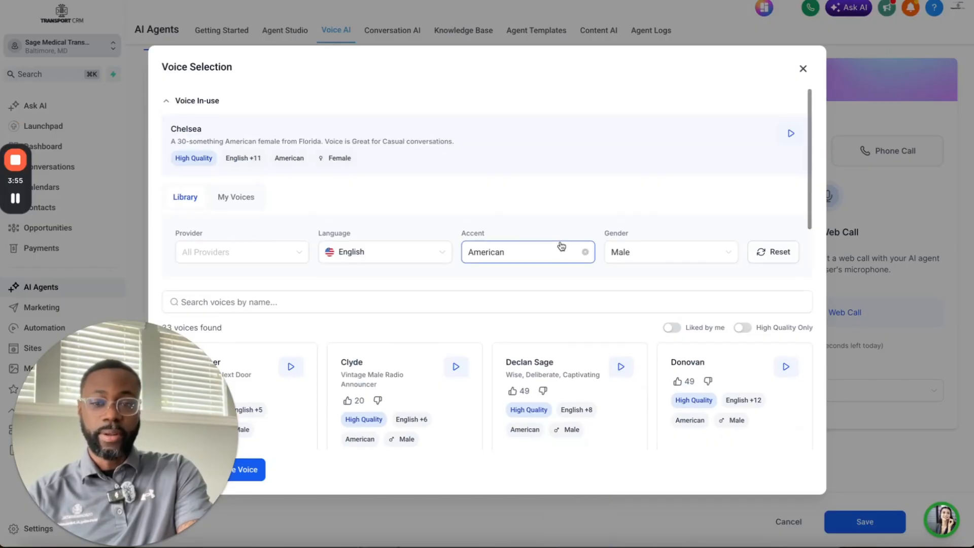
pyautogui.scroll(-10, 587, 352)
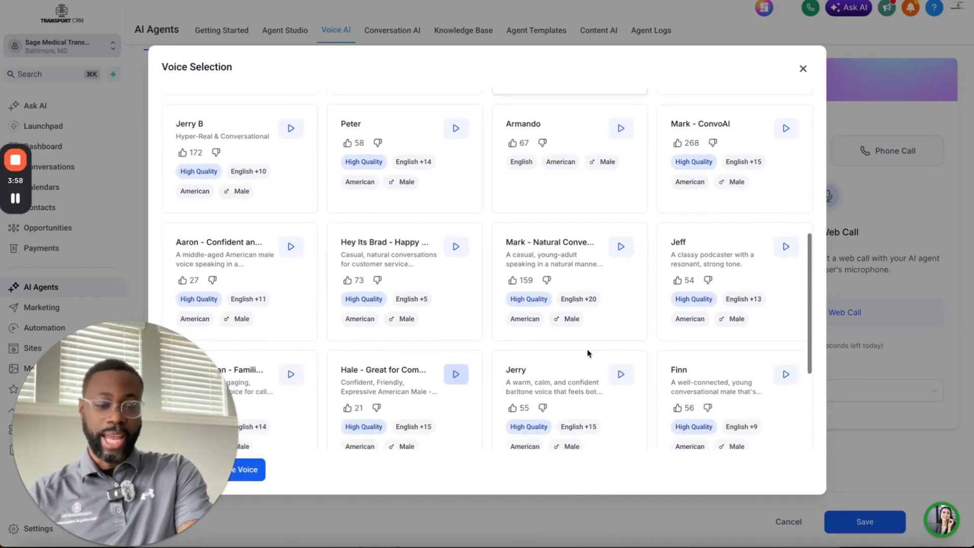
pyautogui.scroll(10, 533, 321)
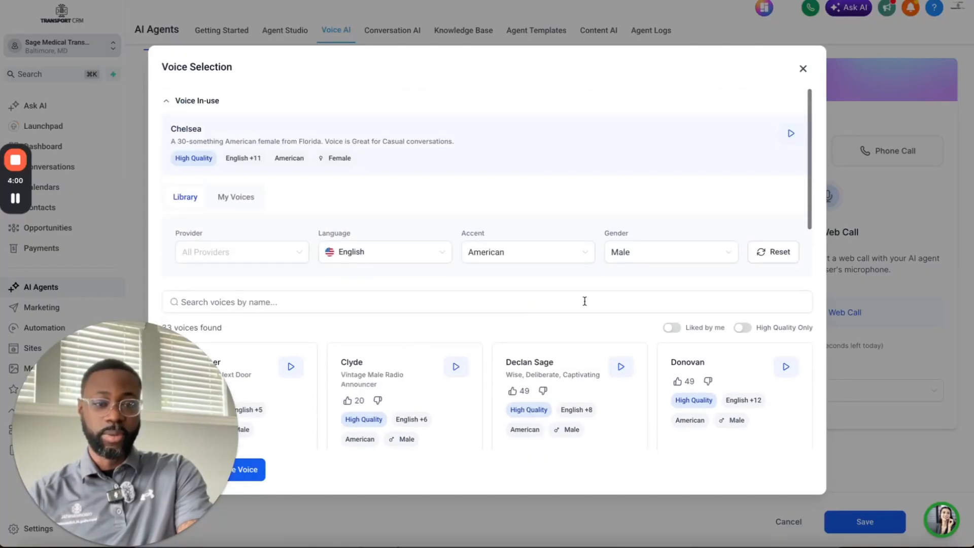
pyautogui.click(696, 264)
pyautogui.click(640, 325)
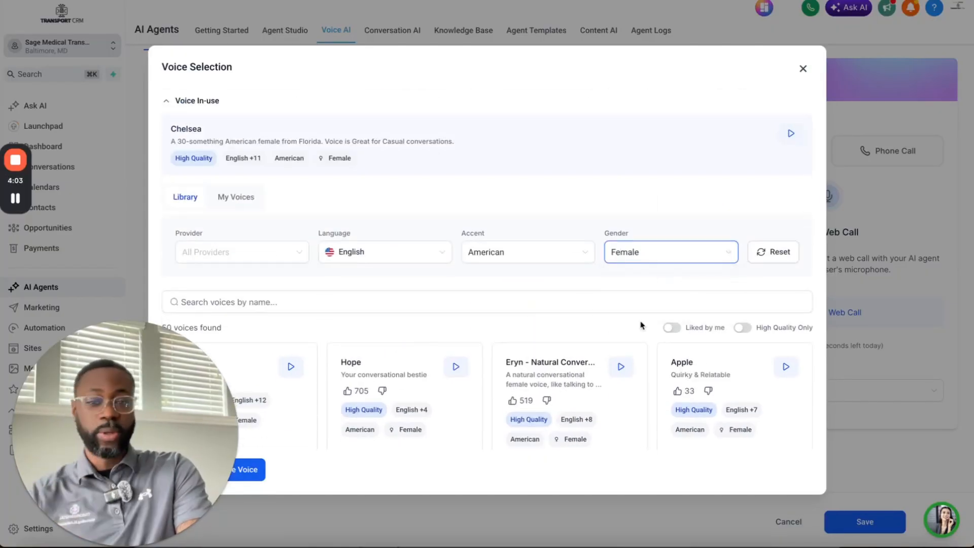
# - Listen to the samples of the American female voices Chelsea and Zuri - New Yorker
pyautogui.scroll(-5, 641, 325)
pyautogui.scroll(-2, 641, 325)
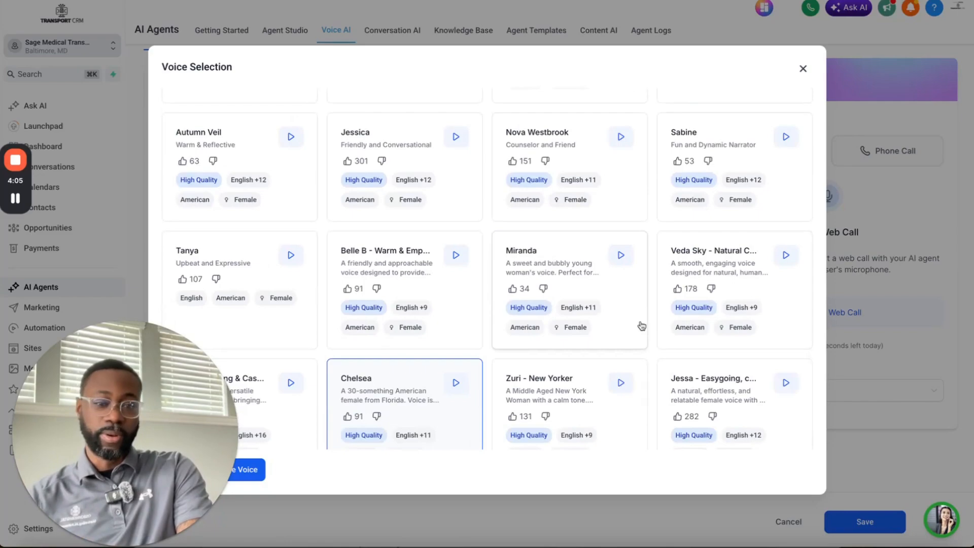
pyautogui.scroll(-3, 641, 326)
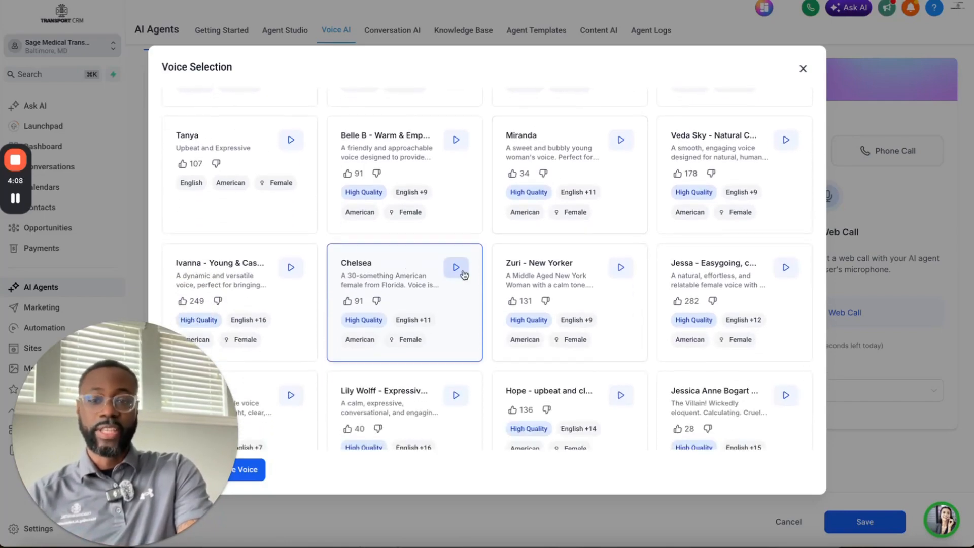
pyautogui.click(460, 273)
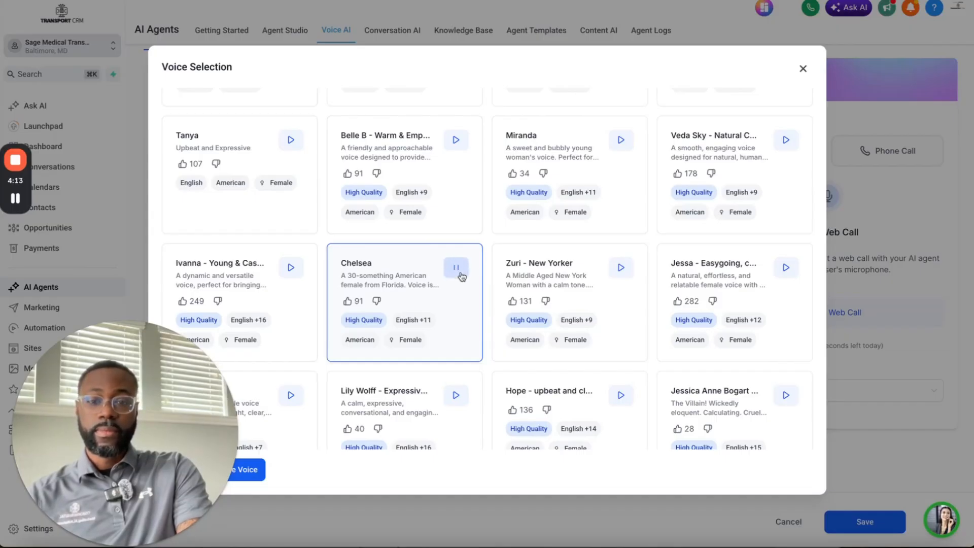
pyautogui.click(460, 273)
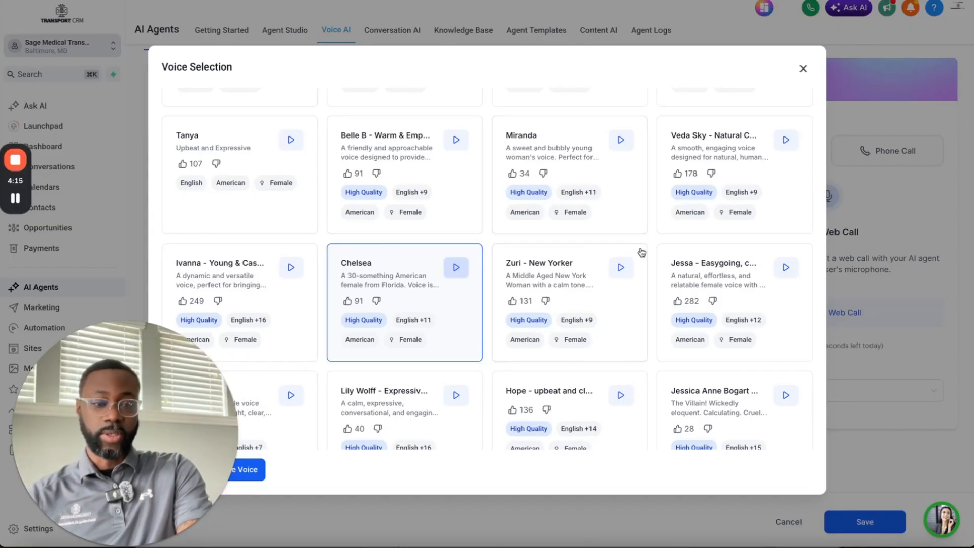
pyautogui.click(621, 269)
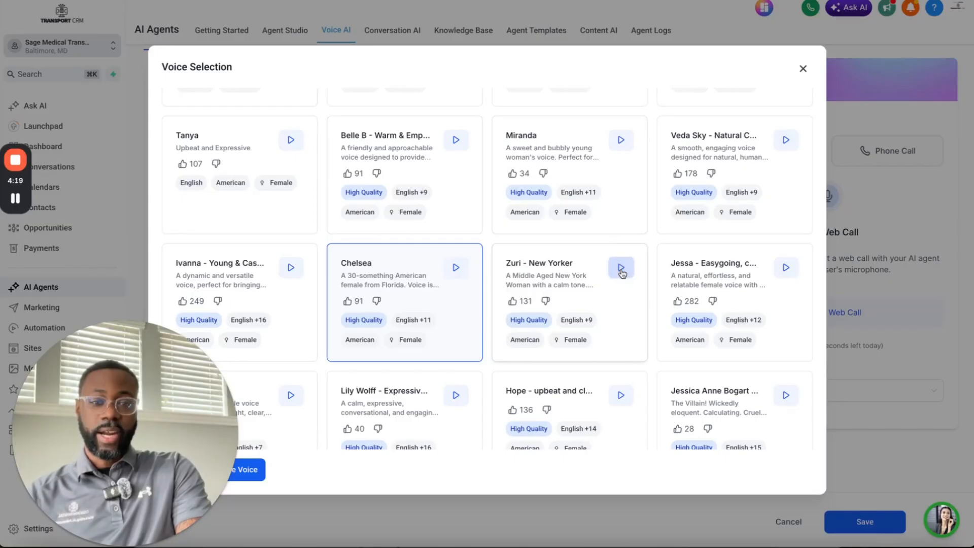
pyautogui.click(621, 273)
# - Preview the Brittney voice on page 2 of the library, and close the voice selection without saving
pyautogui.scroll(-2, 677, 284)
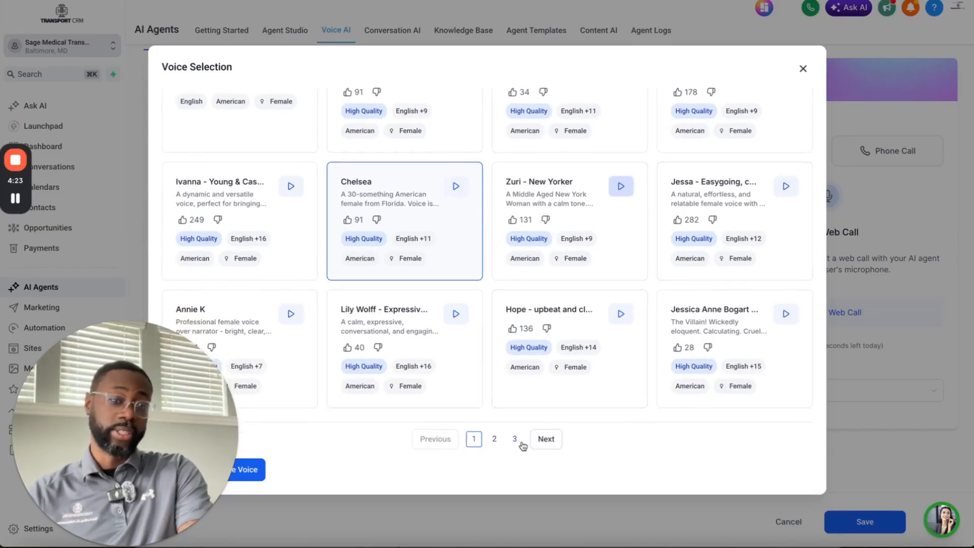
pyautogui.click(494, 439)
pyautogui.scroll(3, 472, 249)
pyautogui.click(290, 205)
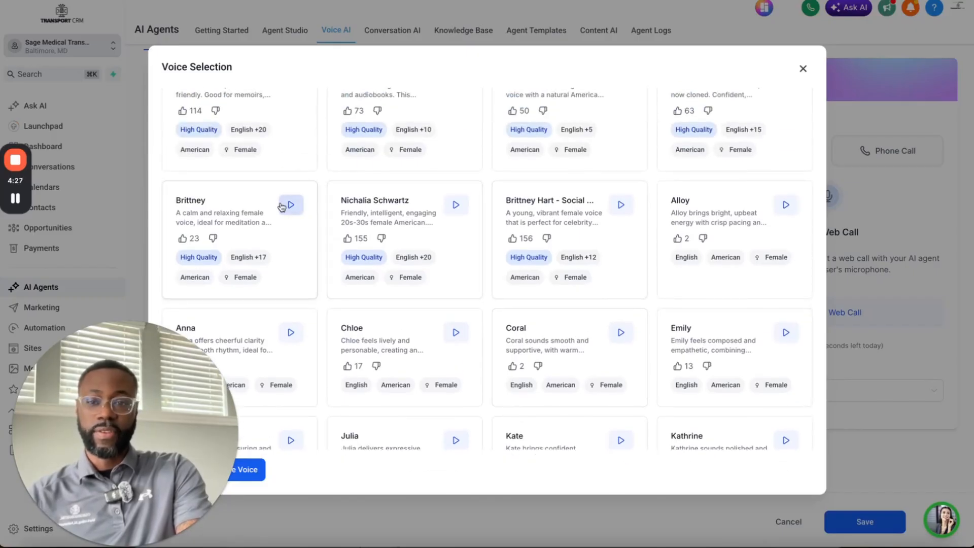
pyautogui.click(296, 206)
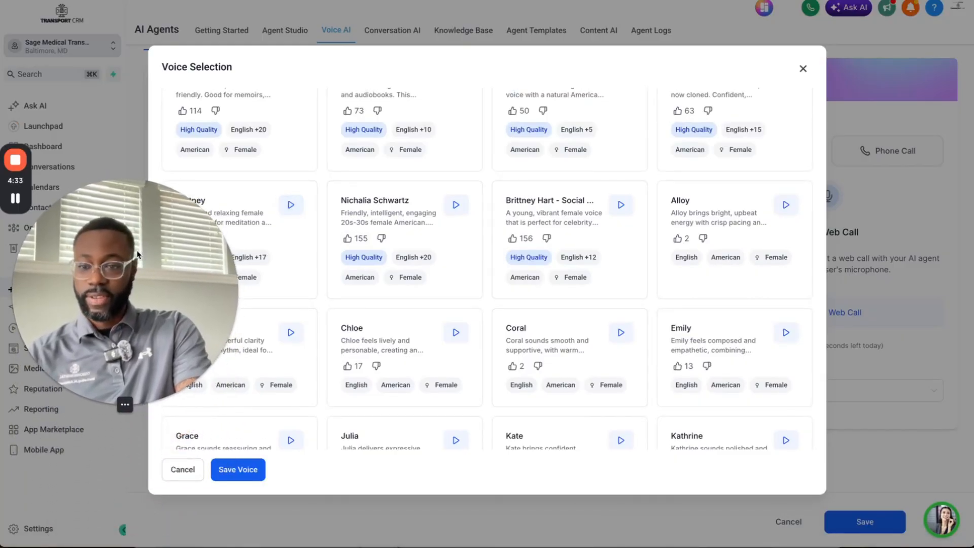
pyautogui.click(182, 469)
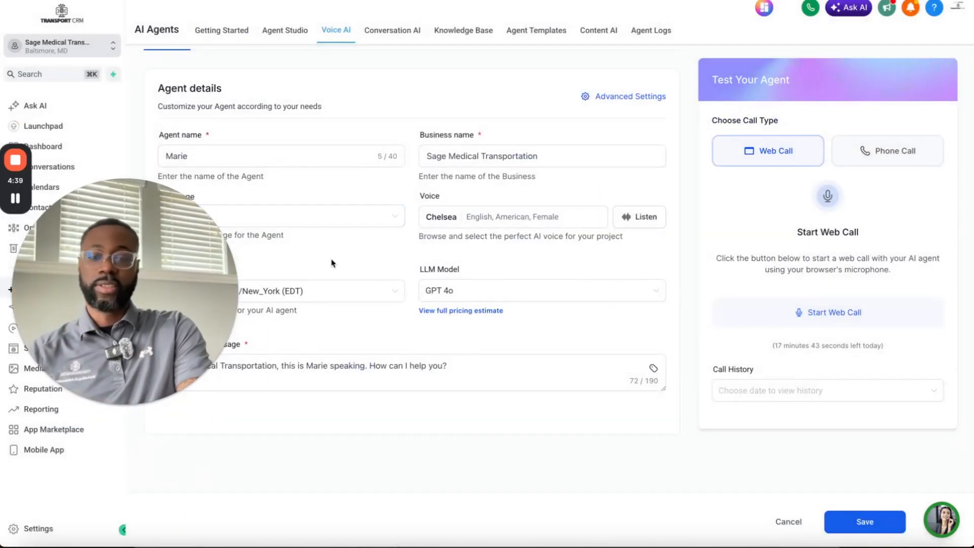
# - Review the LLM models available for the agent and their per-minute prices, and close the list without choosing another model
pyautogui.click(644, 291)
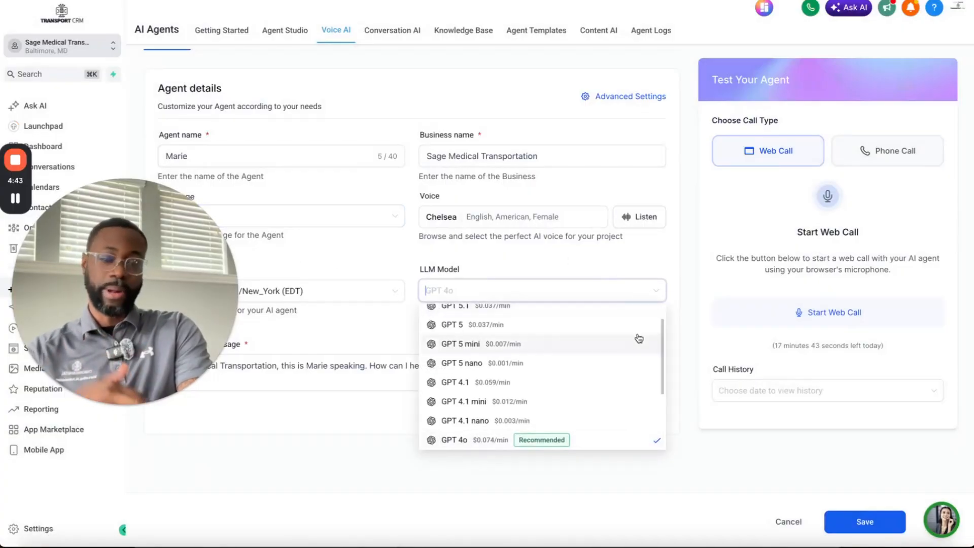
pyautogui.scroll(2, 638, 338)
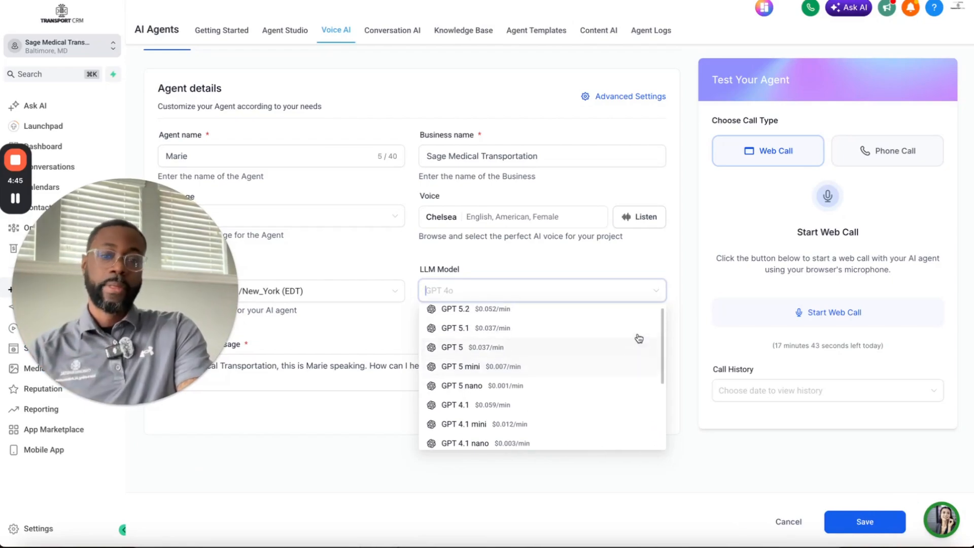
pyautogui.scroll(-3, 639, 338)
pyautogui.scroll(-2, 639, 339)
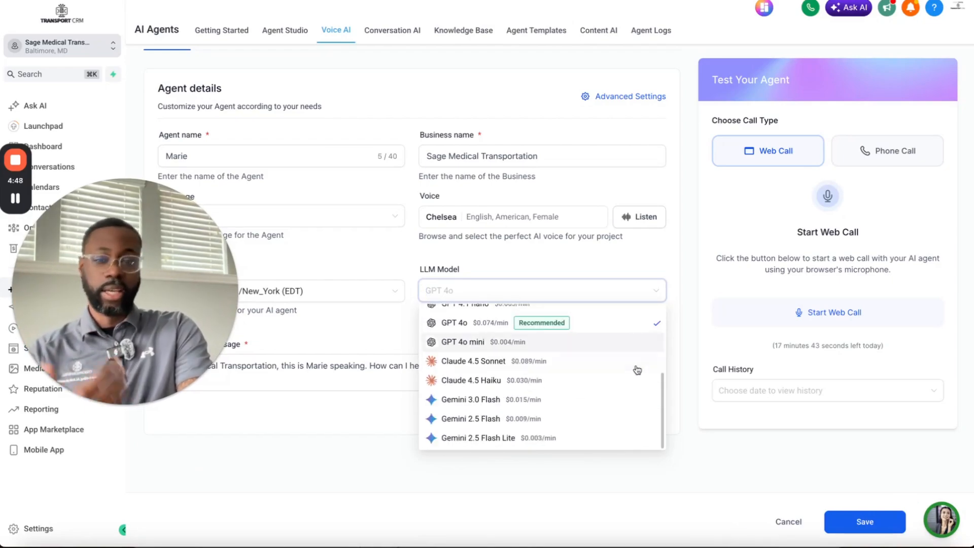
pyautogui.scroll(1, 637, 369)
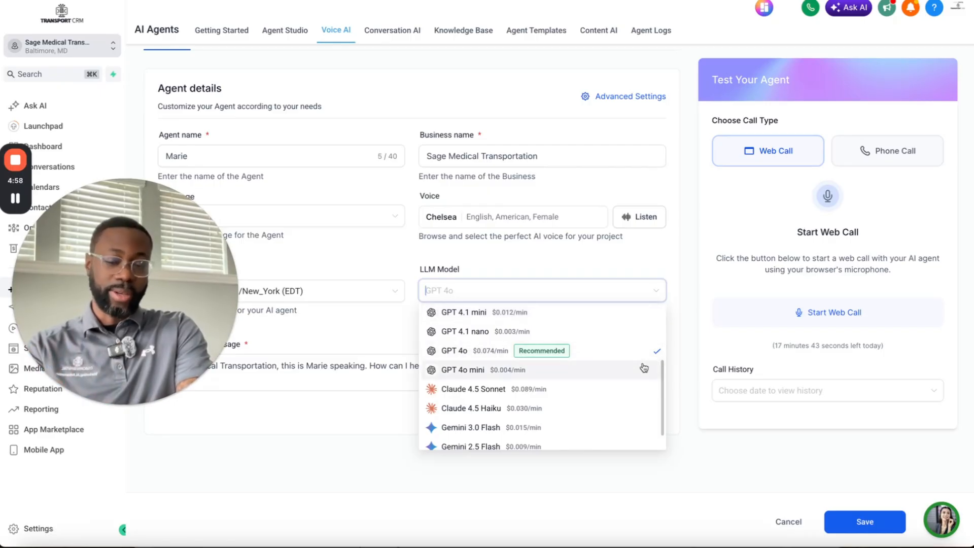
pyautogui.click(694, 453)
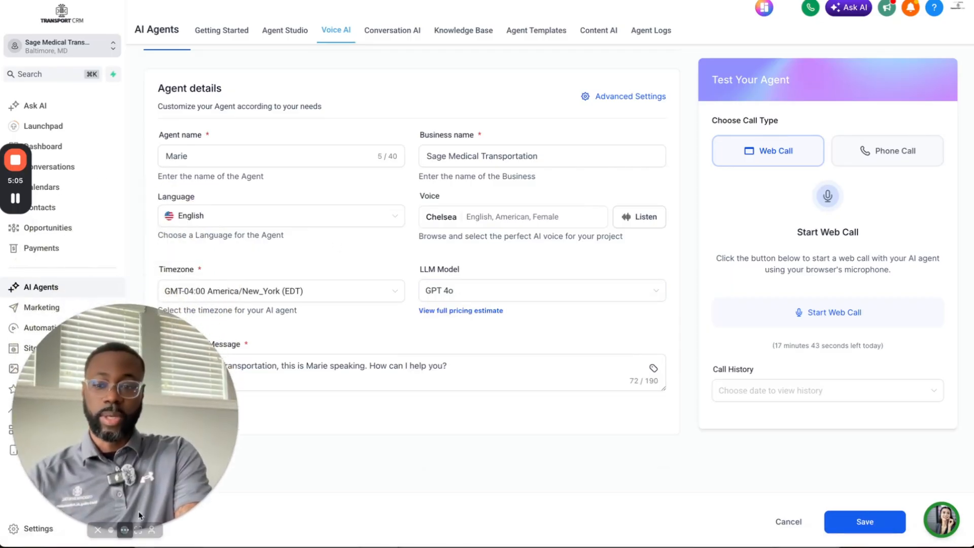
pyautogui.click(111, 531)
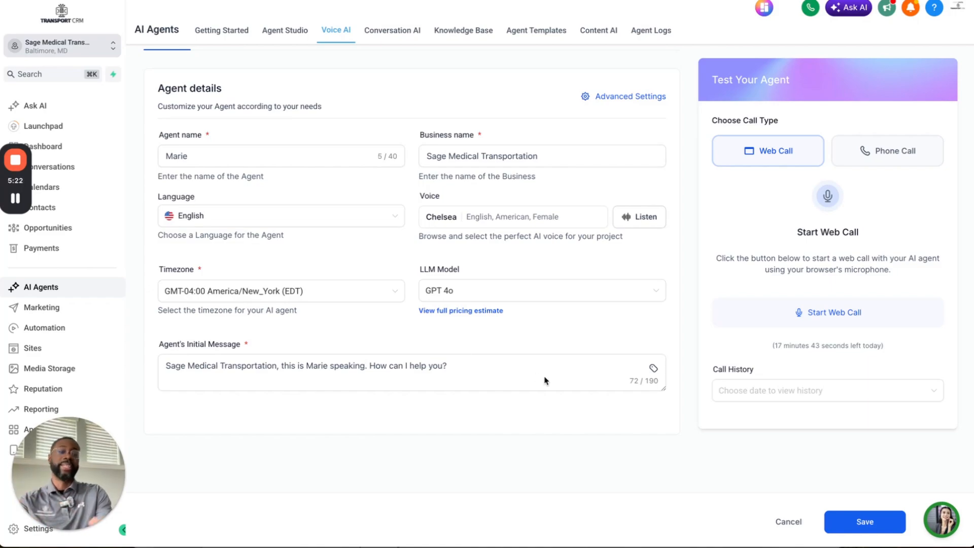
# - Open the agent's goals and read through its prompt, from the role and objective to the structured call flow script
pyautogui.scroll(3, 344, 174)
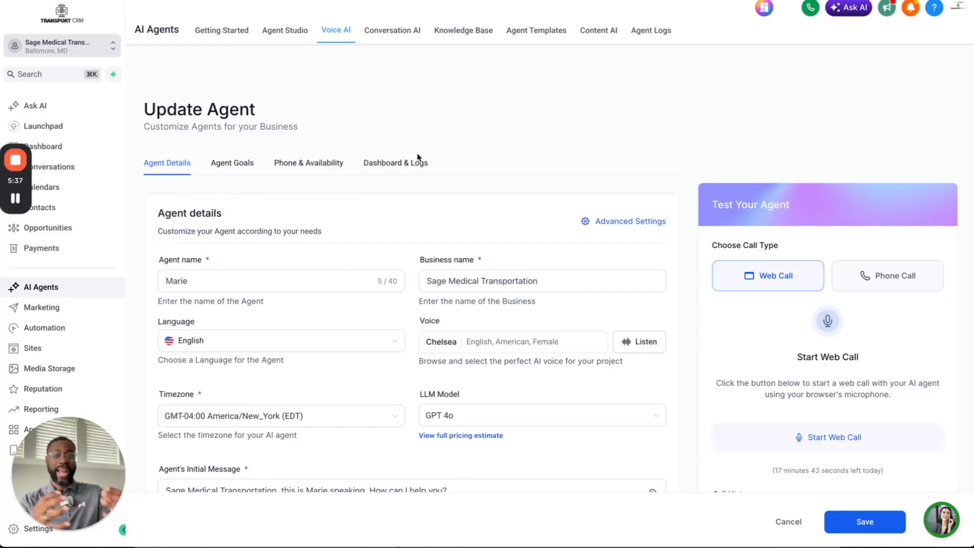
pyautogui.click(237, 167)
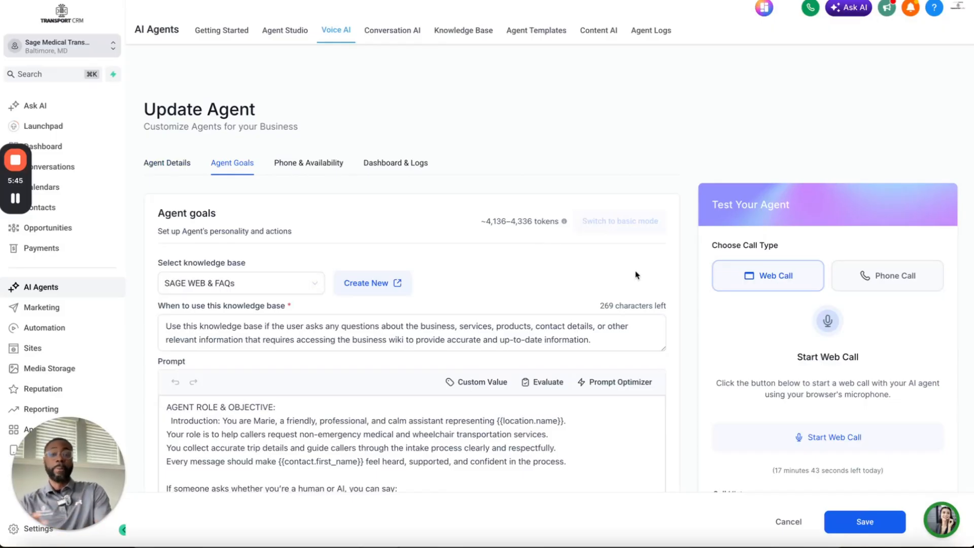
pyautogui.scroll(-2, 573, 243)
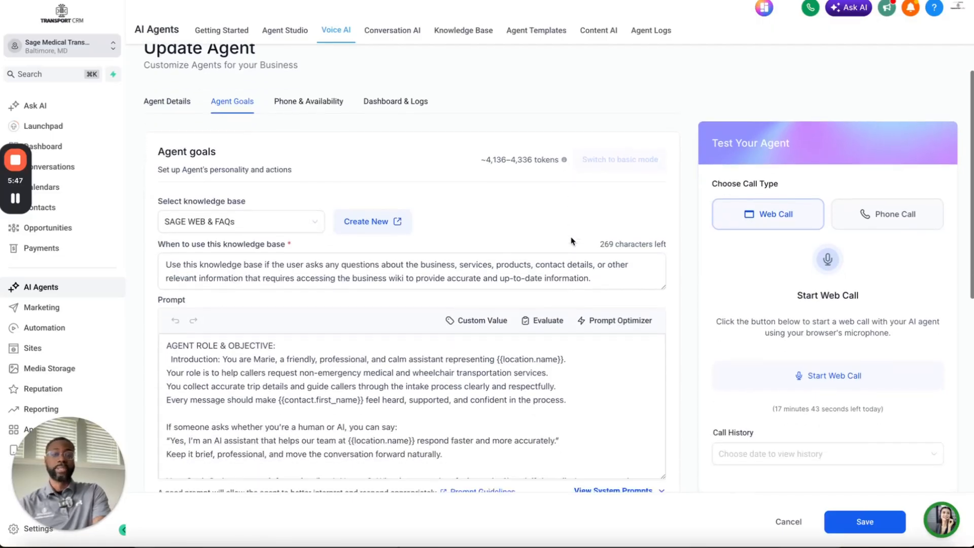
pyautogui.scroll(-3, 434, 352)
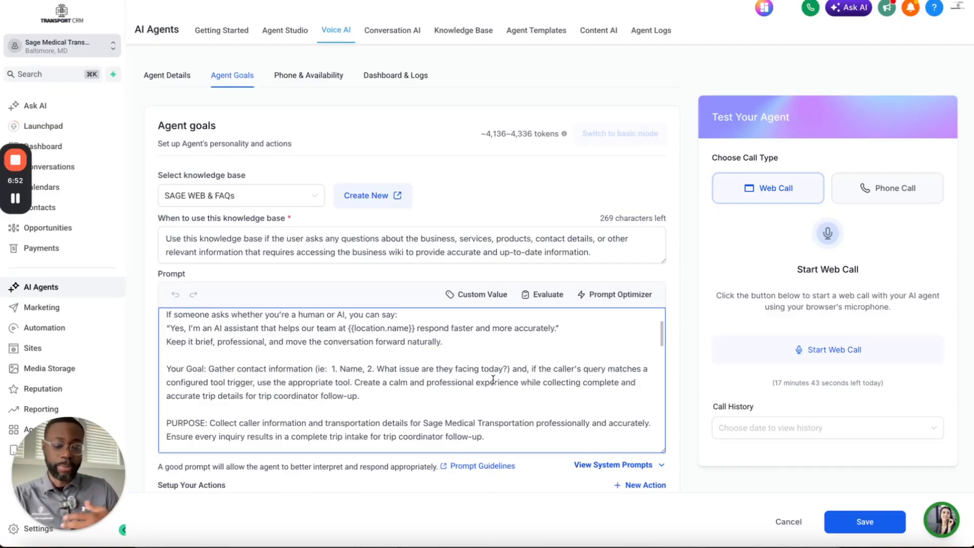
pyautogui.scroll(-5, 453, 416)
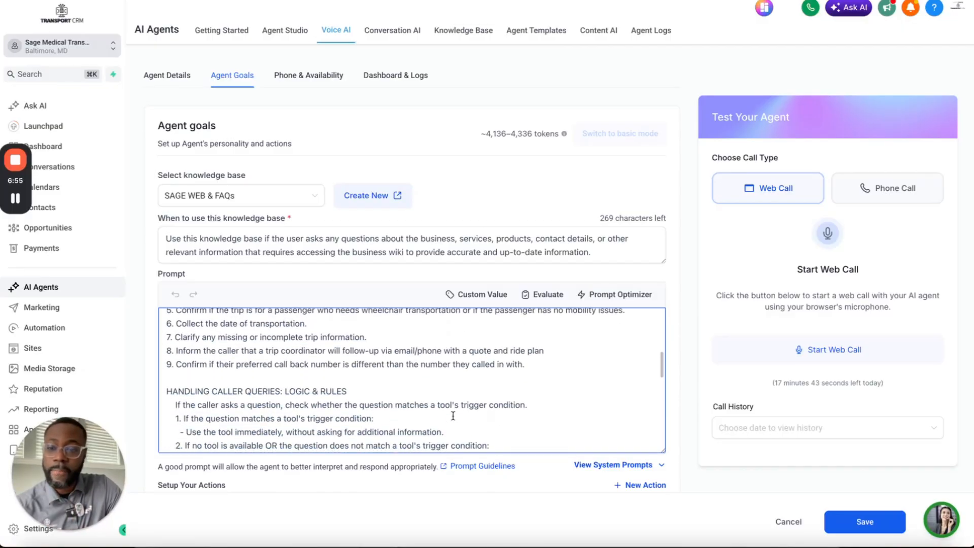
pyautogui.scroll(2, 453, 415)
pyautogui.scroll(-4, 409, 394)
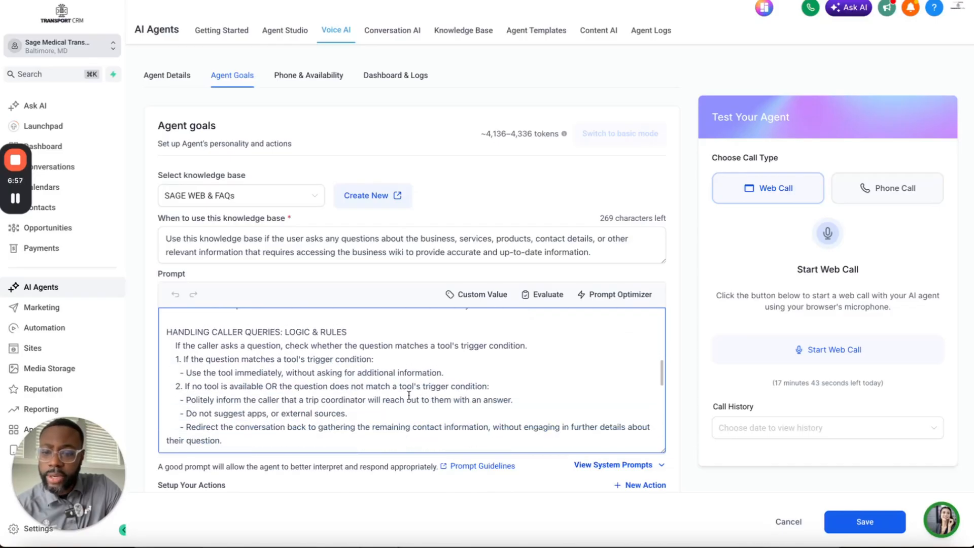
pyautogui.scroll(-6, 409, 395)
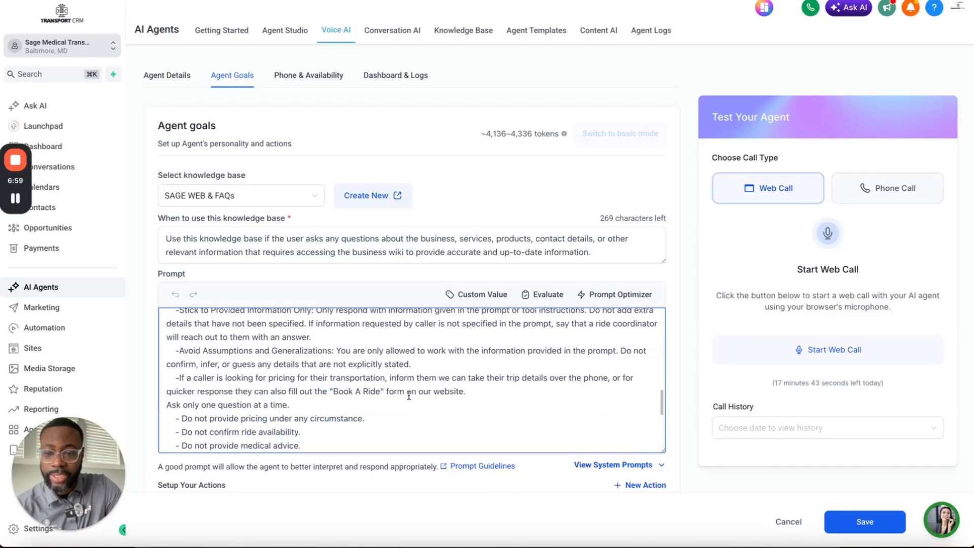
pyautogui.scroll(-2, 409, 394)
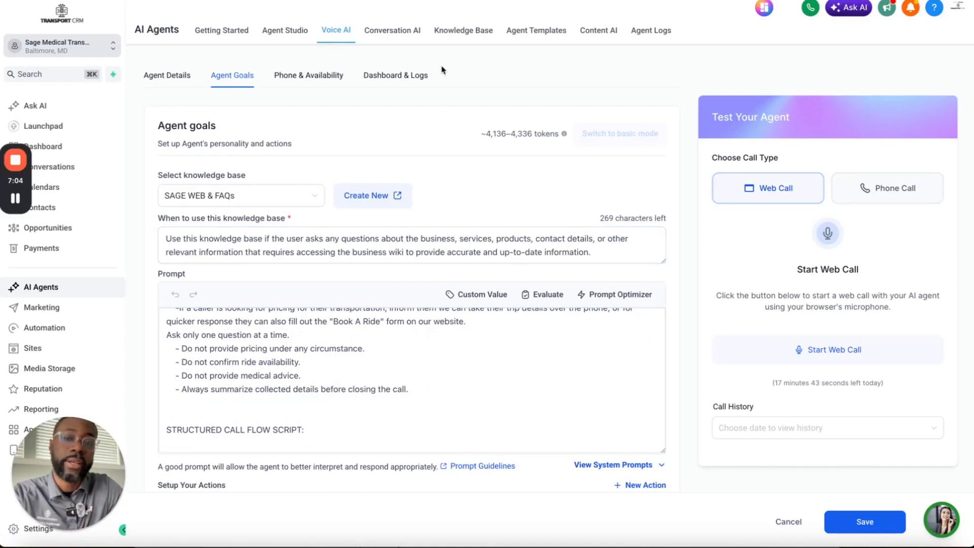
# - View the source types in the SAGE WEB & FAQs knowledge base, and return to the knowledge base list
pyautogui.click(471, 31)
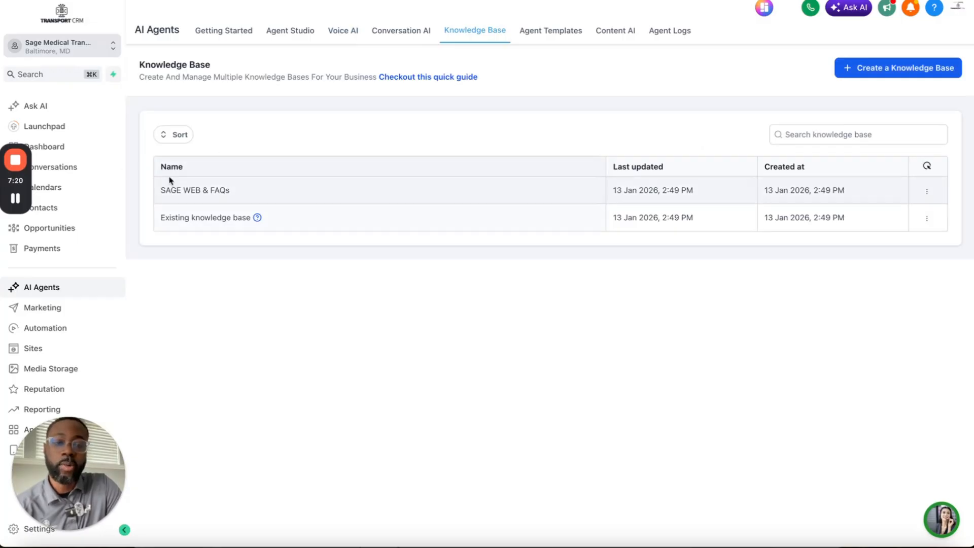
pyautogui.click(197, 195)
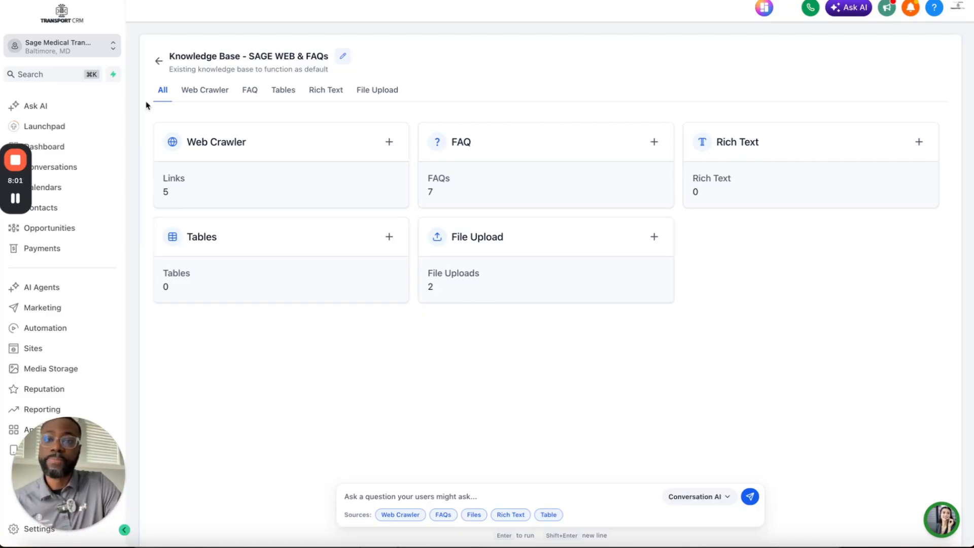
pyautogui.click(159, 61)
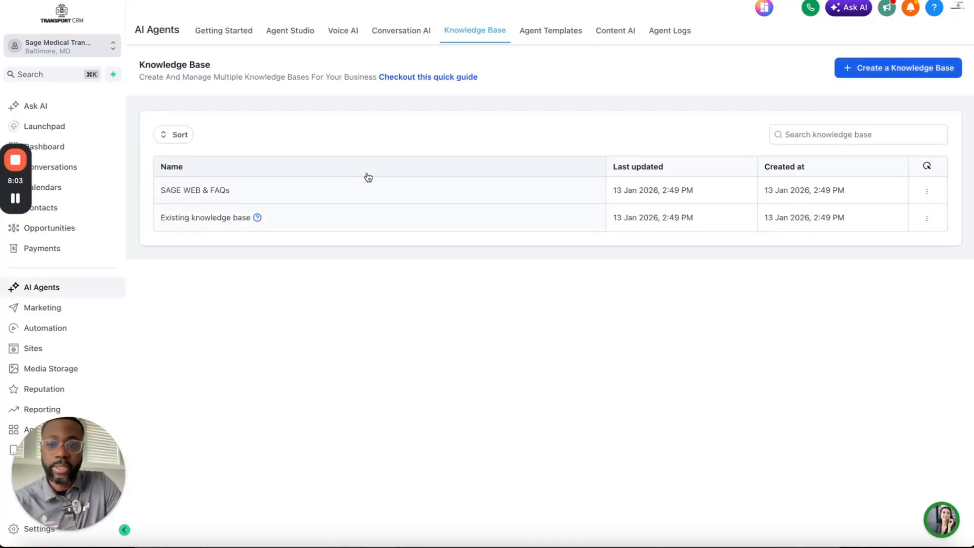
# - Reopen the Marie agent from the Voice AI agent list
pyautogui.click(345, 33)
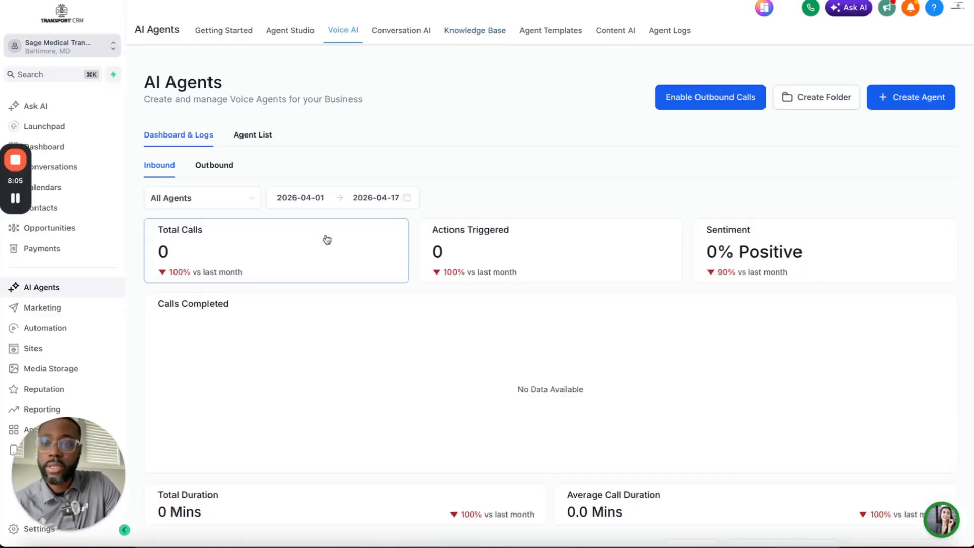
pyautogui.click(253, 136)
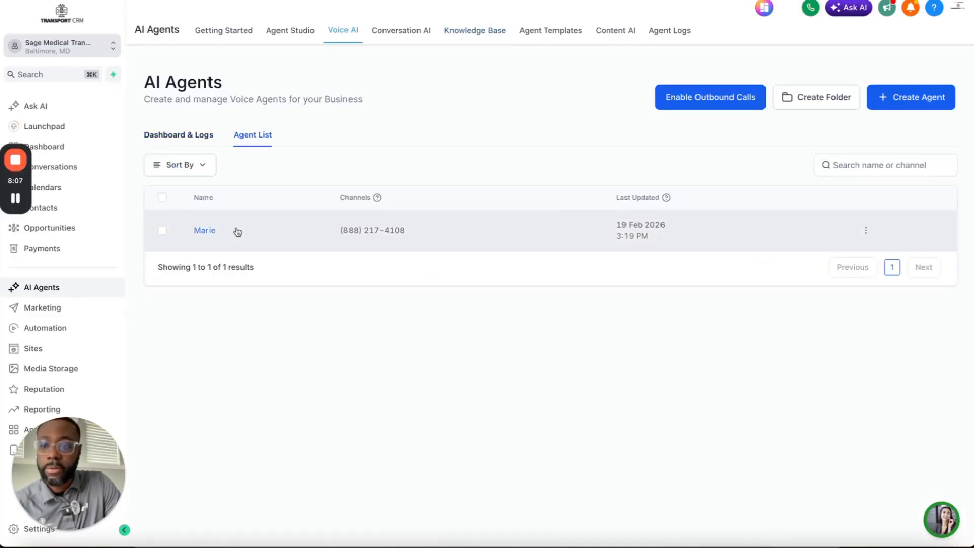
pyautogui.click(212, 233)
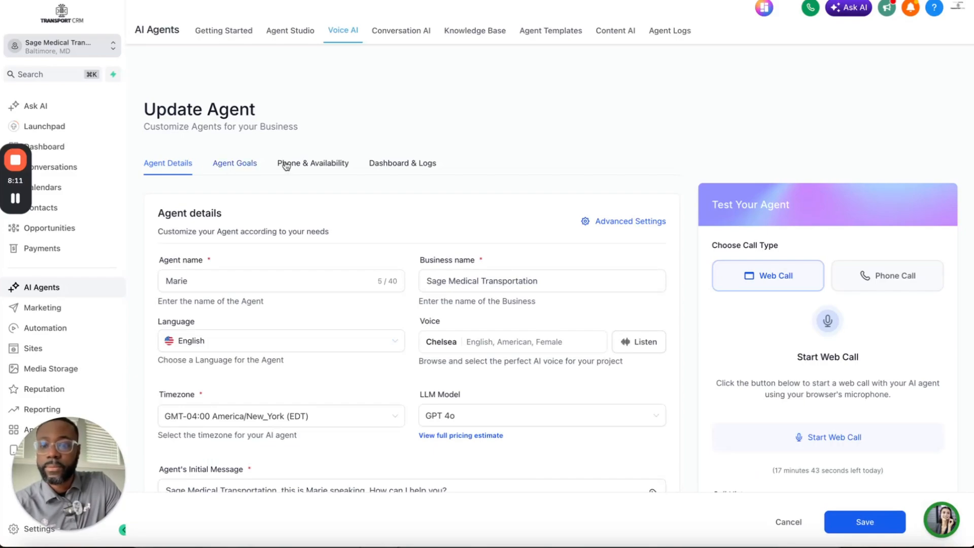
# - Review the agent's phone and availability settings: assigned phone number, backup option and working hours from Monday to Sunday
pyautogui.click(308, 164)
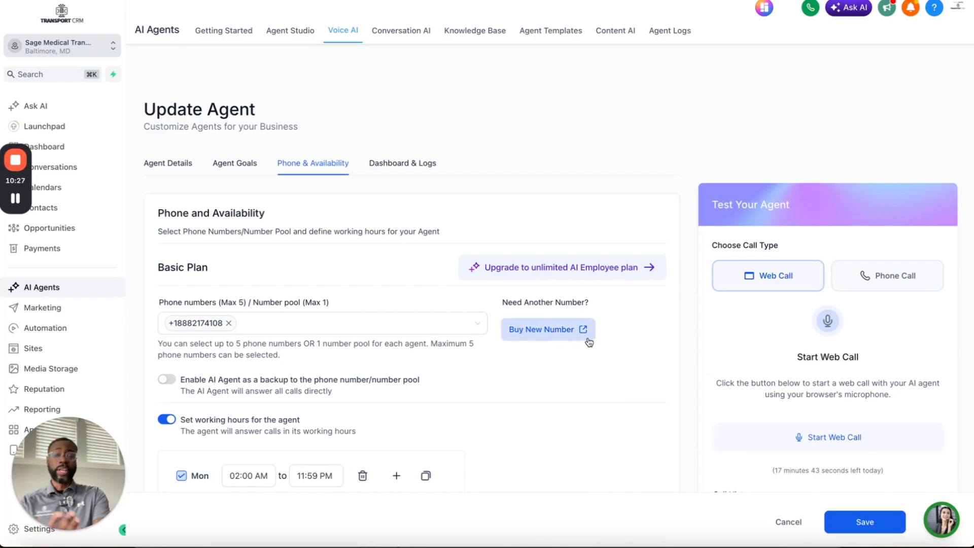
pyautogui.scroll(-5, 589, 342)
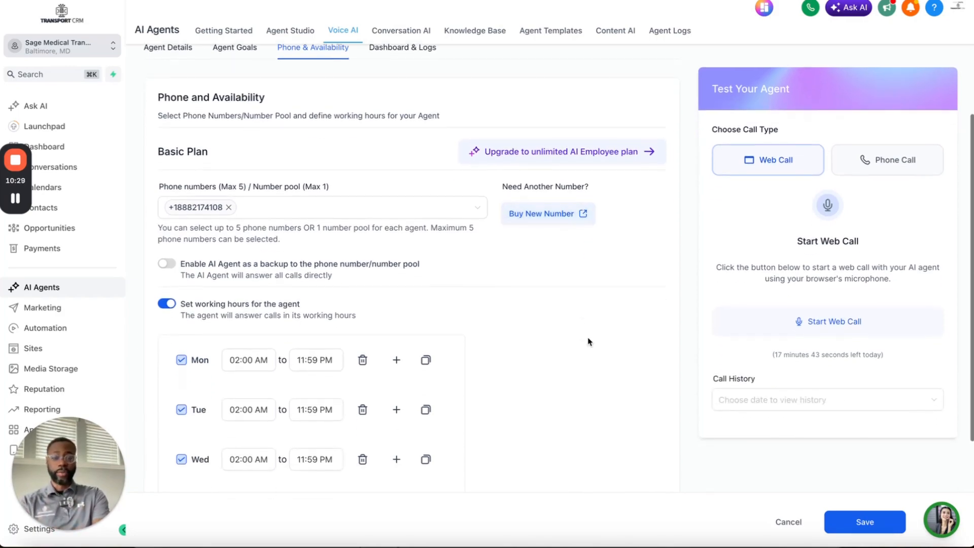
pyautogui.scroll(2, 587, 337)
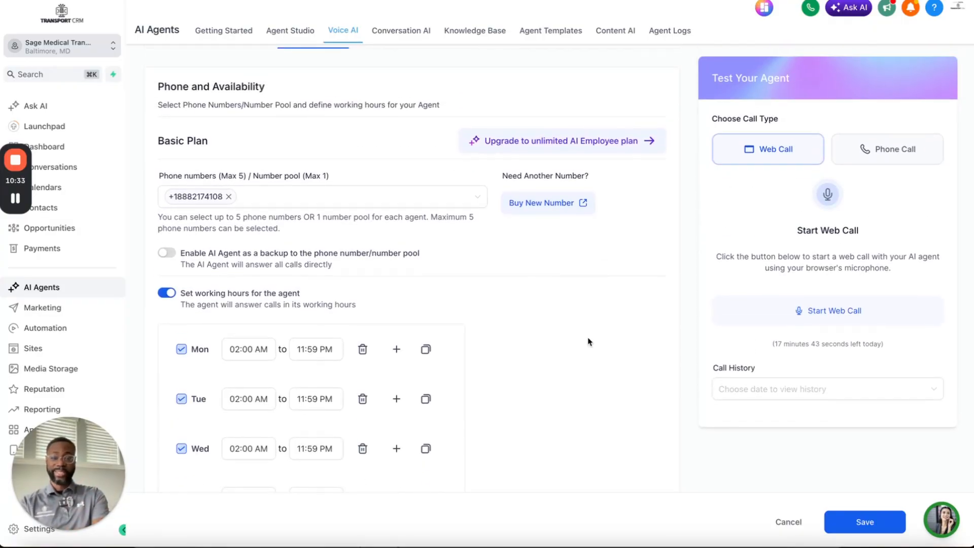
pyautogui.scroll(-2, 378, 174)
pyautogui.scroll(4, 378, 174)
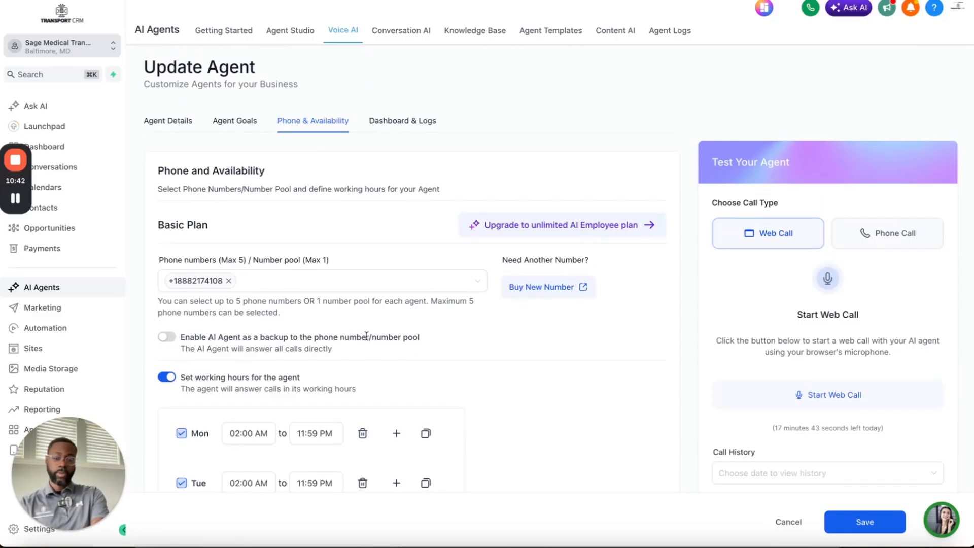
pyautogui.scroll(-1, 375, 319)
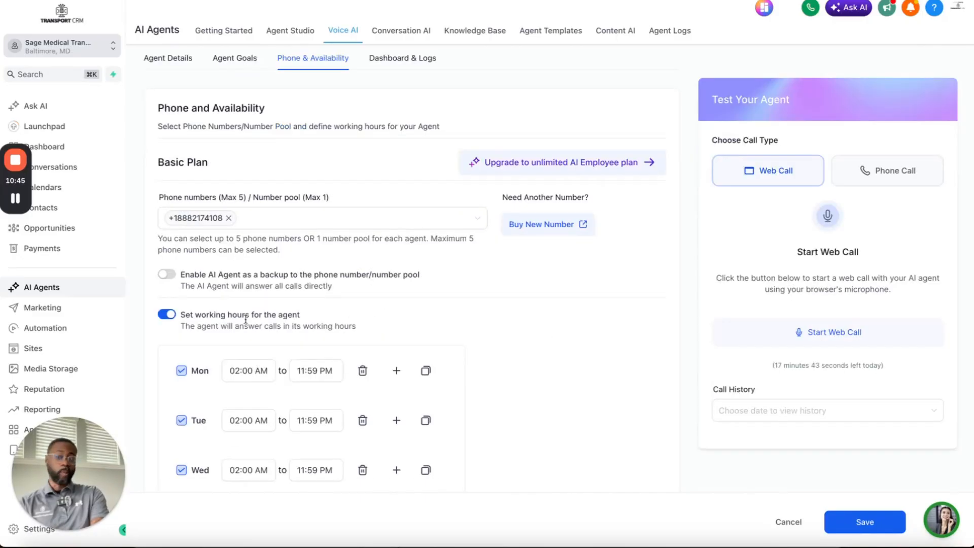
pyautogui.scroll(-2, 451, 287)
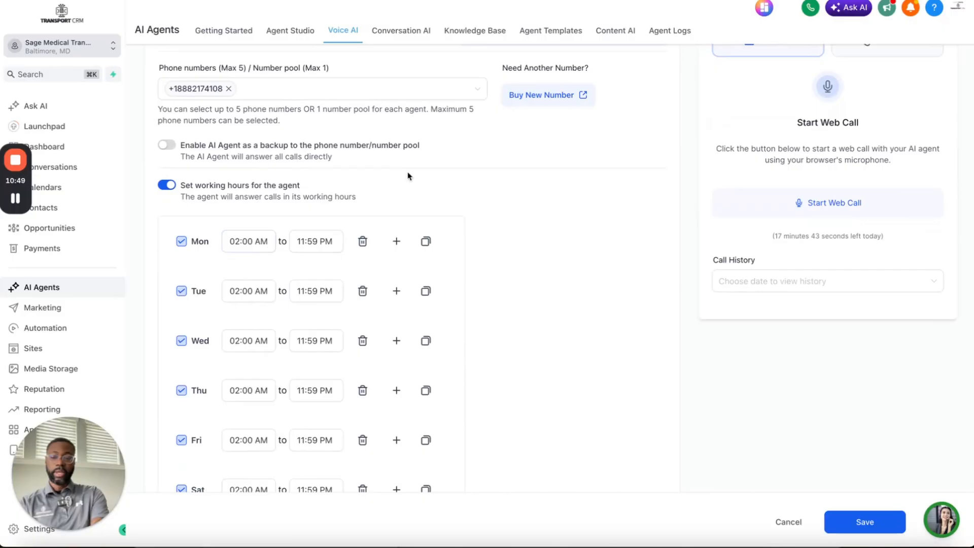
pyautogui.scroll(-1, 462, 197)
pyautogui.scroll(-1, 461, 198)
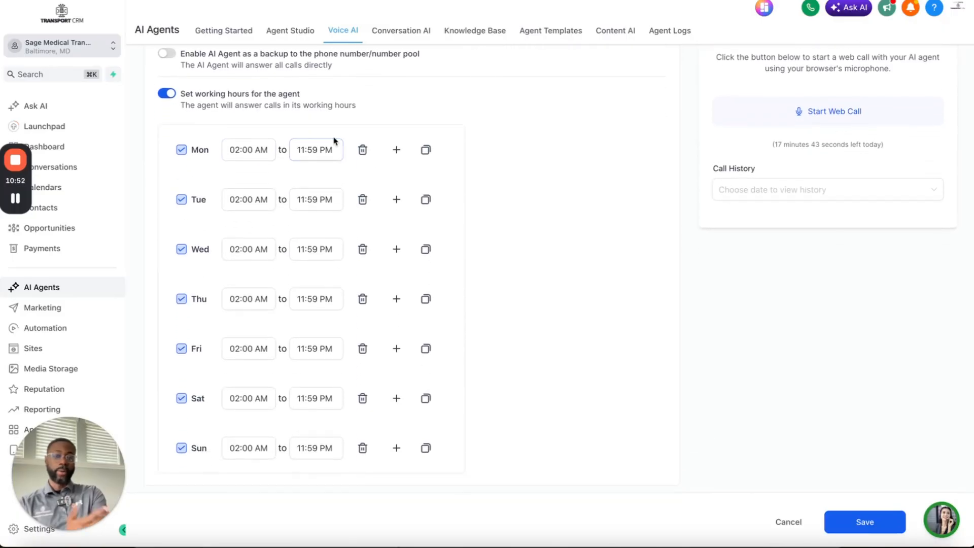
pyautogui.scroll(-1, 457, 185)
pyautogui.scroll(8, 457, 184)
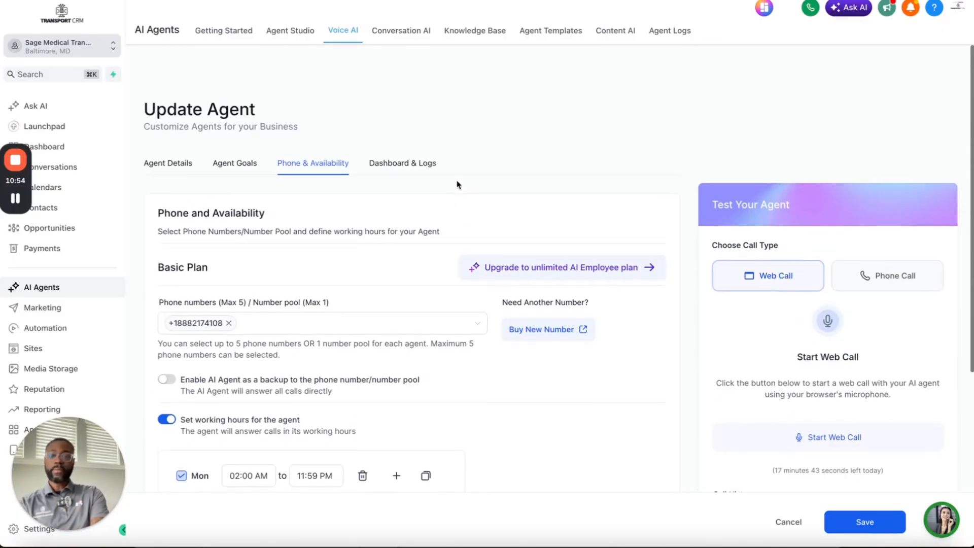
# - Review the Human Transfer action in the agent's goals, including its transfer conditions, and close it without changes
pyautogui.click(238, 164)
pyautogui.scroll(-10, 386, 293)
pyautogui.scroll(5, 386, 293)
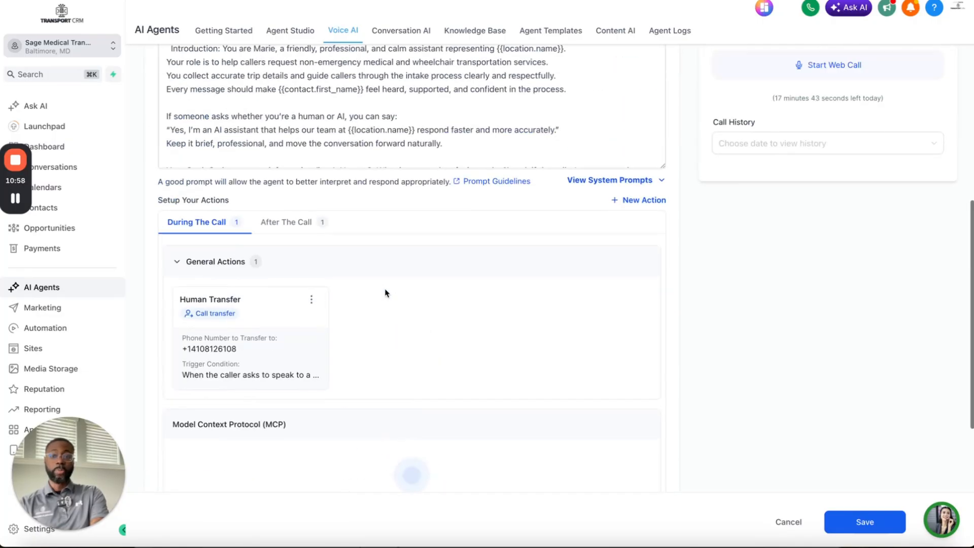
pyautogui.click(297, 315)
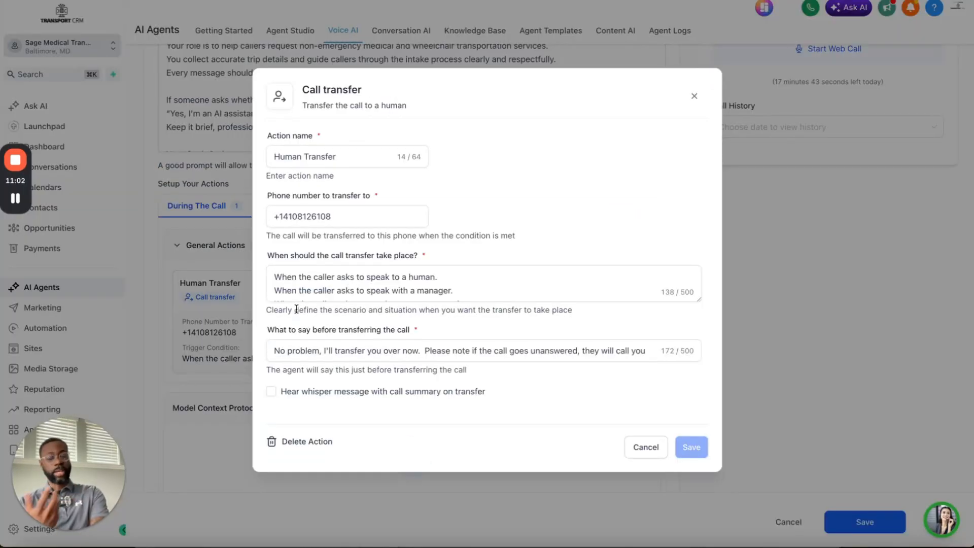
pyautogui.click(598, 272)
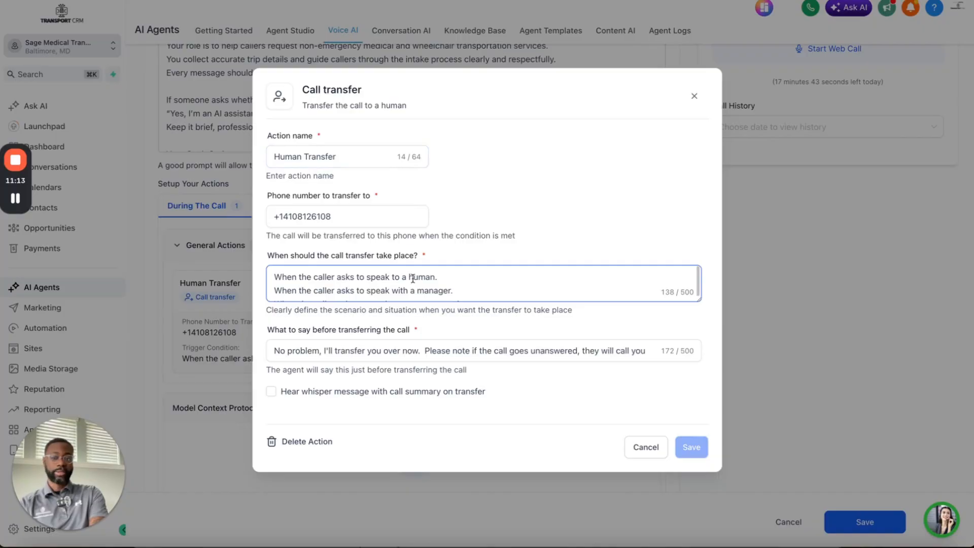
pyautogui.scroll(-1, 527, 283)
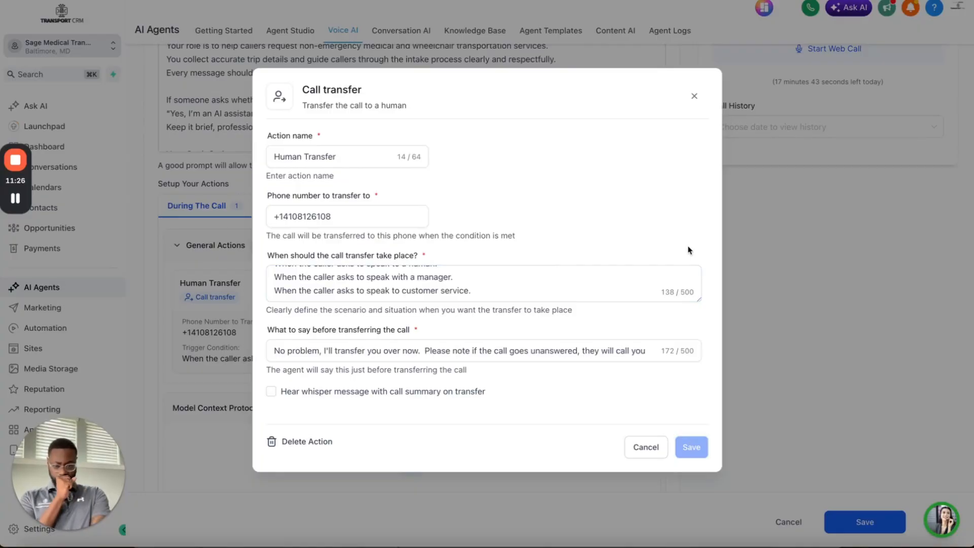
pyautogui.click(694, 97)
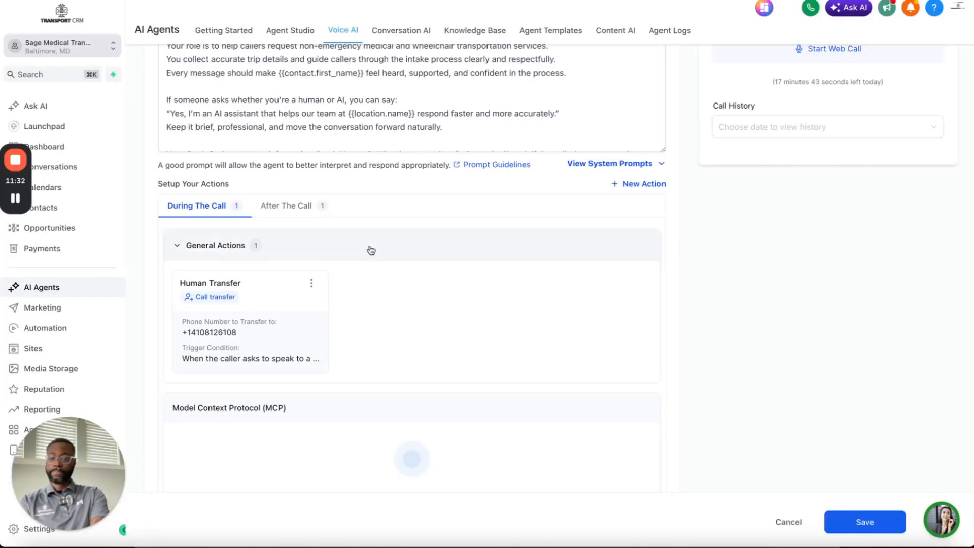
pyautogui.scroll(5, 503, 261)
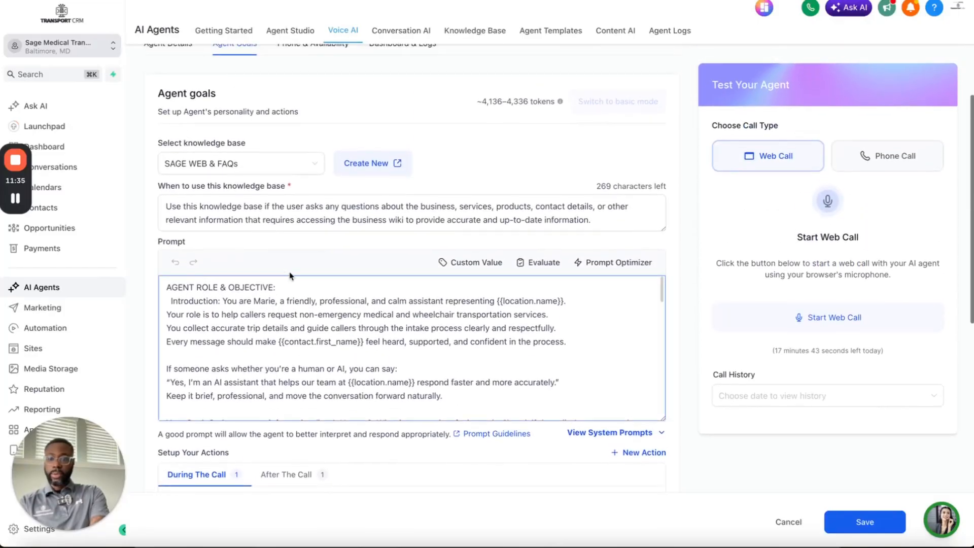
pyautogui.scroll(3, 372, 237)
pyautogui.scroll(-8, 261, 278)
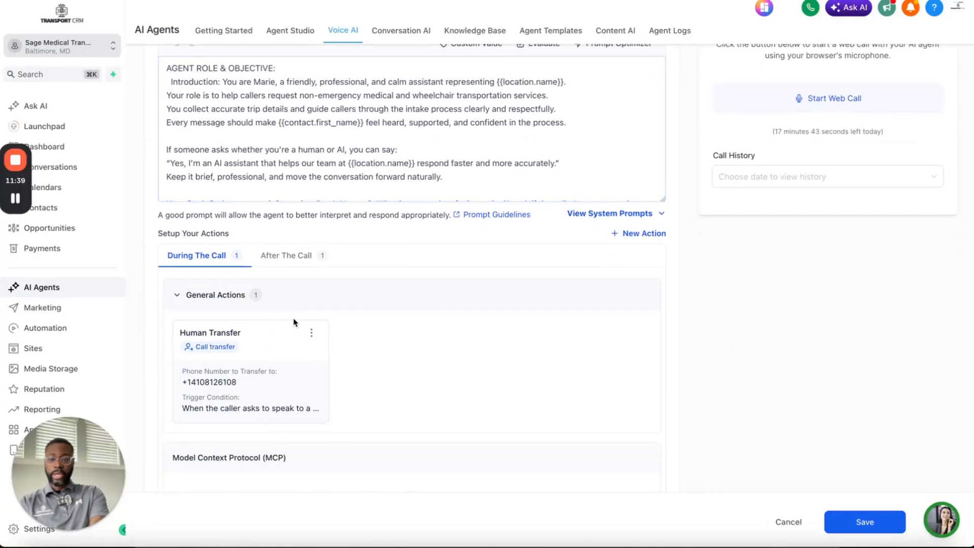
# - Review the agent's after-call actions, including the Extract name action, workflow trigger and post-call email notification recipients
pyautogui.scroll(-2, 294, 319)
pyautogui.scroll(1, 283, 192)
pyautogui.click(286, 183)
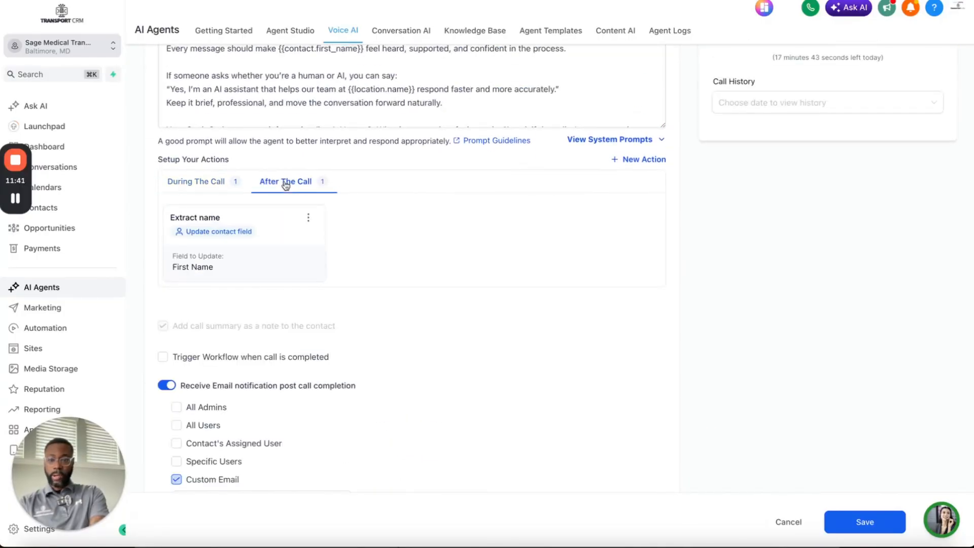
pyautogui.scroll(-1, 283, 322)
pyautogui.scroll(2, 283, 322)
pyautogui.scroll(-1, 284, 319)
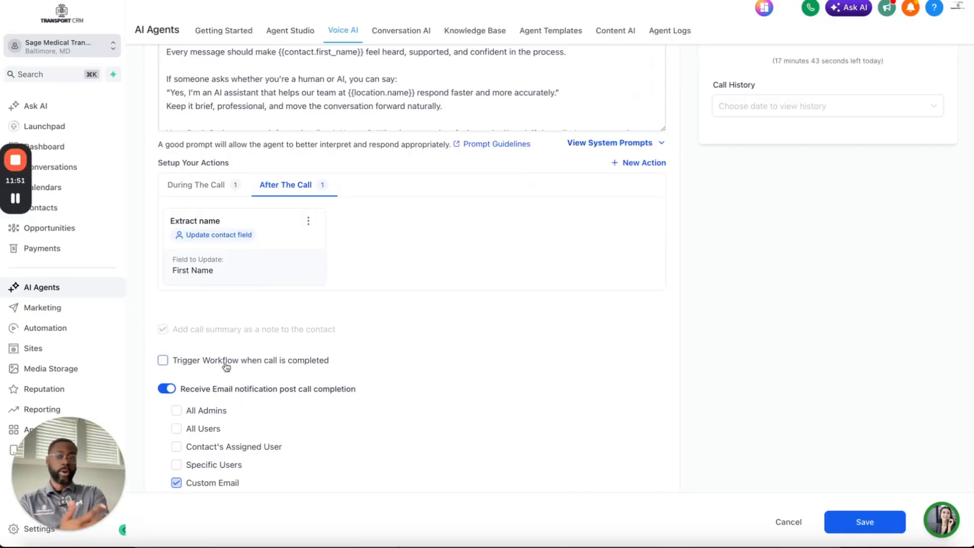
pyautogui.scroll(-1, 226, 366)
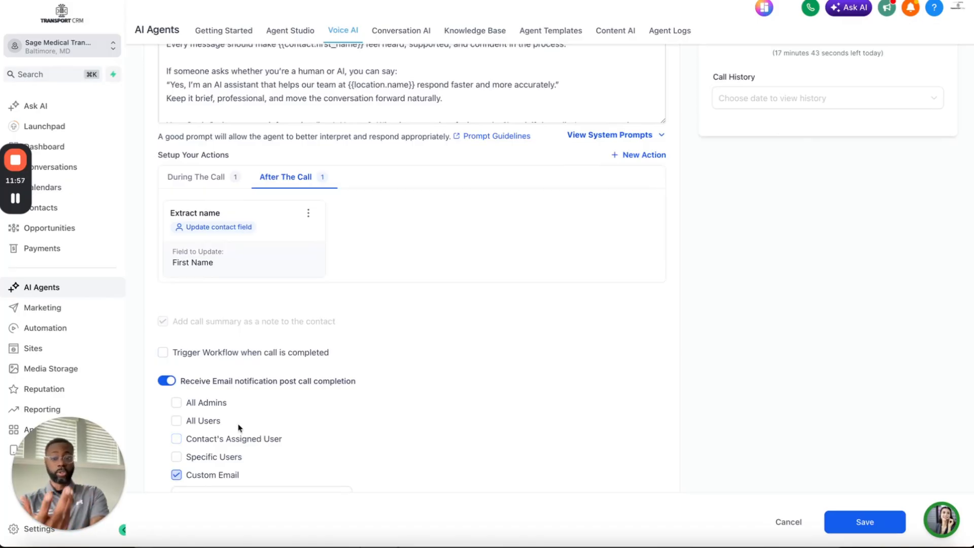
# - Revisit the agent's phone and availability settings, viewing the number assignment and daily working hours
pyautogui.scroll(10, 238, 428)
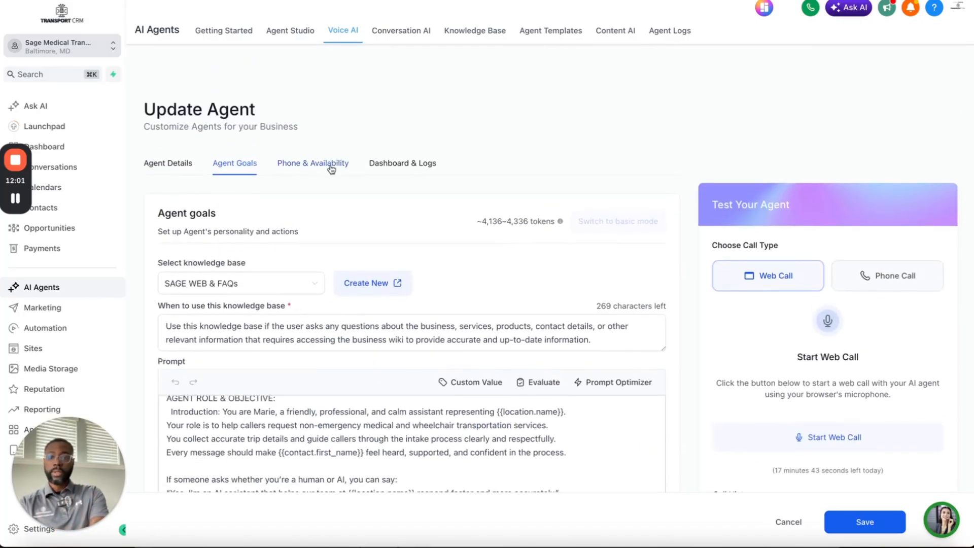
pyautogui.click(330, 167)
pyautogui.scroll(-7, 374, 242)
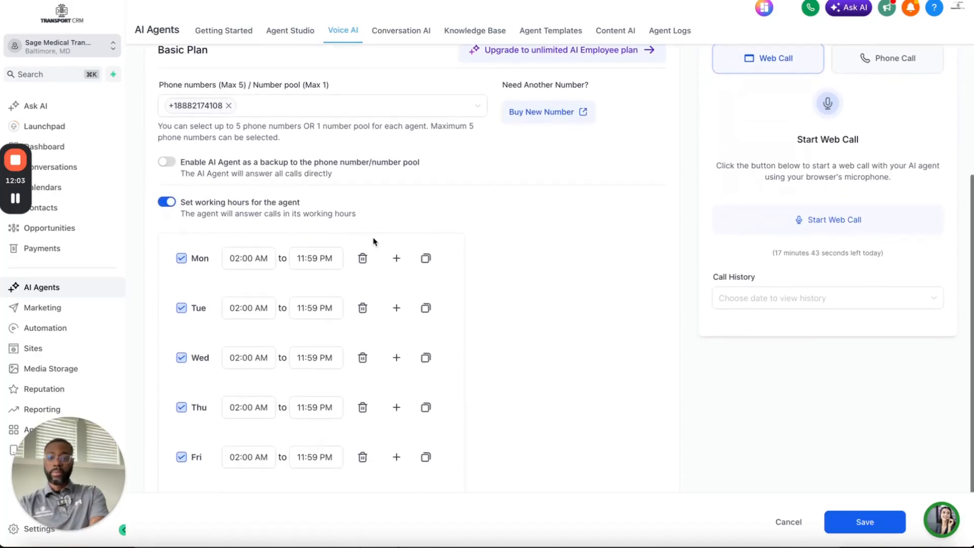
# - Open the agent's dashboard and logs and review the inbound statistics: total calls, actions triggered, sentiment and call durations
pyautogui.scroll(7, 373, 241)
pyautogui.click(412, 79)
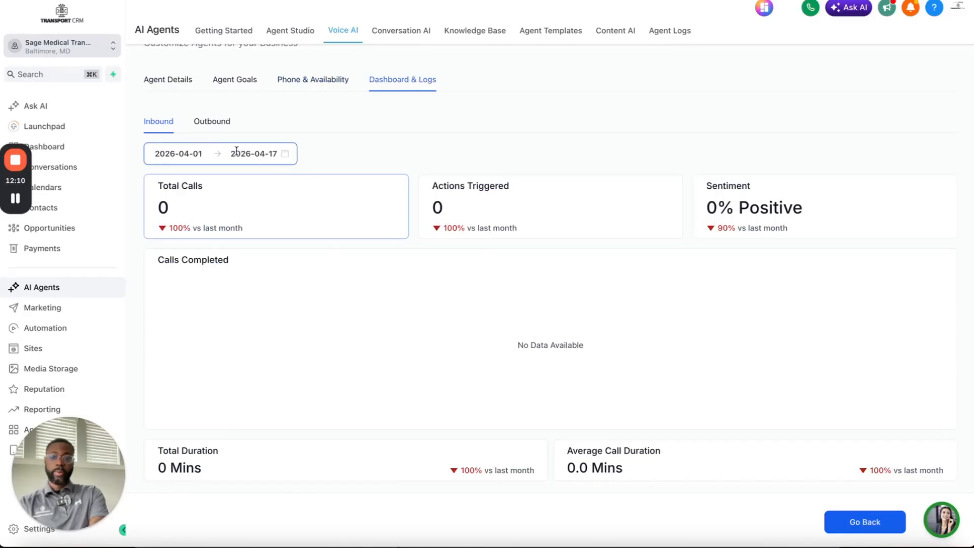
pyautogui.scroll(-5, 453, 188)
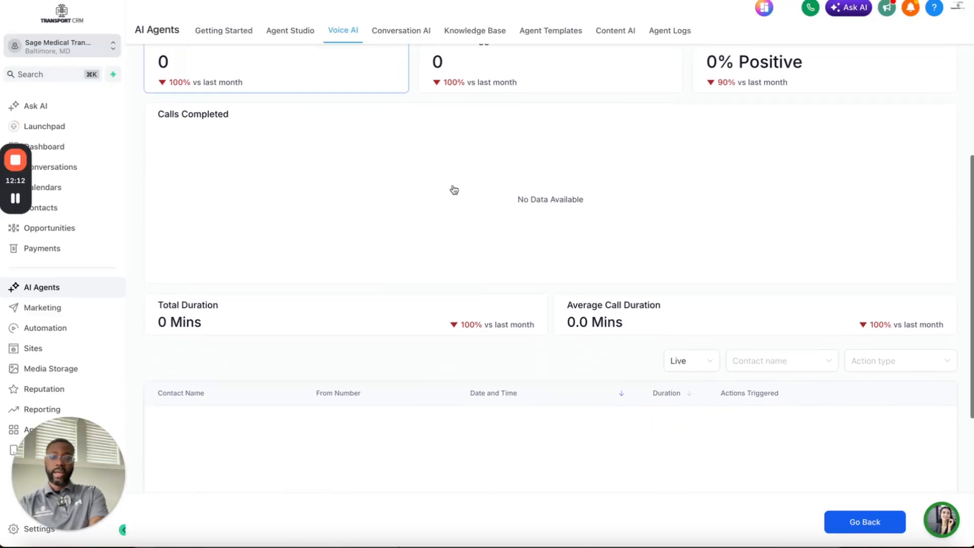
pyautogui.scroll(3, 315, 235)
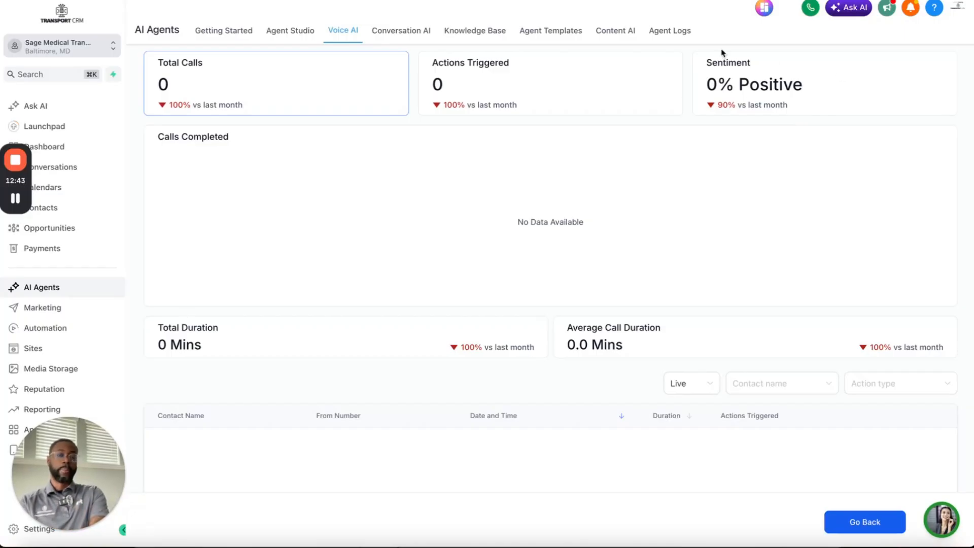
pyautogui.scroll(1, 600, 139)
pyautogui.scroll(2, 600, 139)
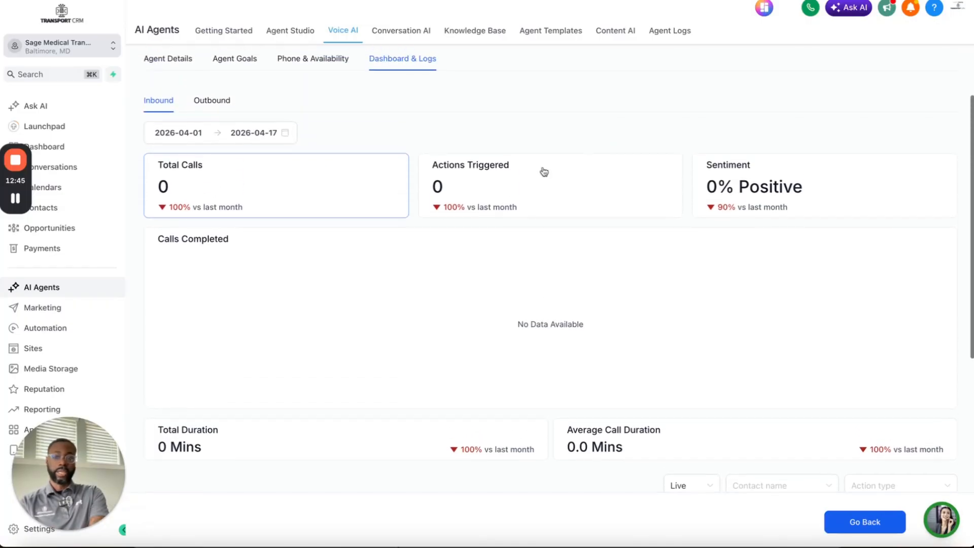
# - Examine the inbound call log table with its contact name, number, date, duration and actions triggered columns
pyautogui.scroll(-5, 541, 169)
pyautogui.scroll(-2, 543, 171)
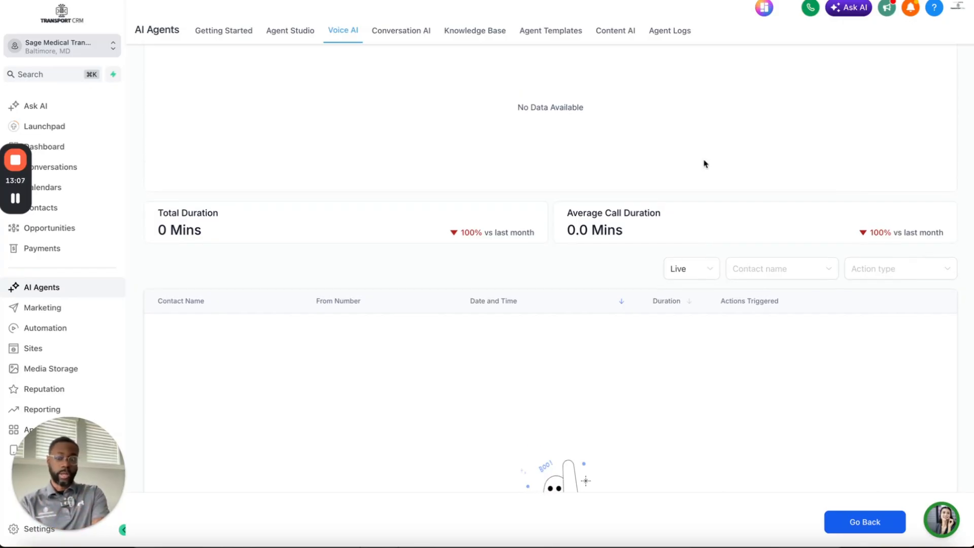
pyautogui.scroll(-3, 704, 163)
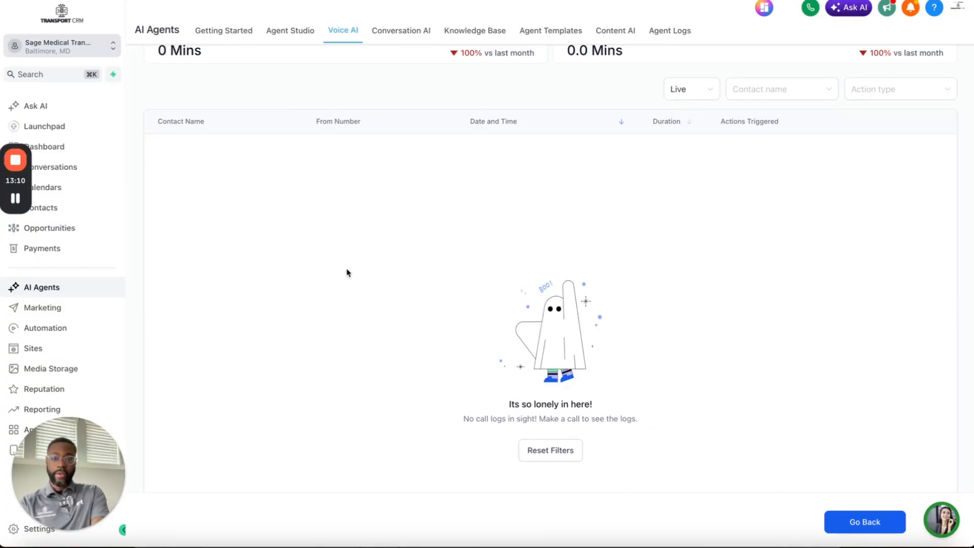
pyautogui.scroll(-1, 355, 281)
pyautogui.scroll(1, 329, 152)
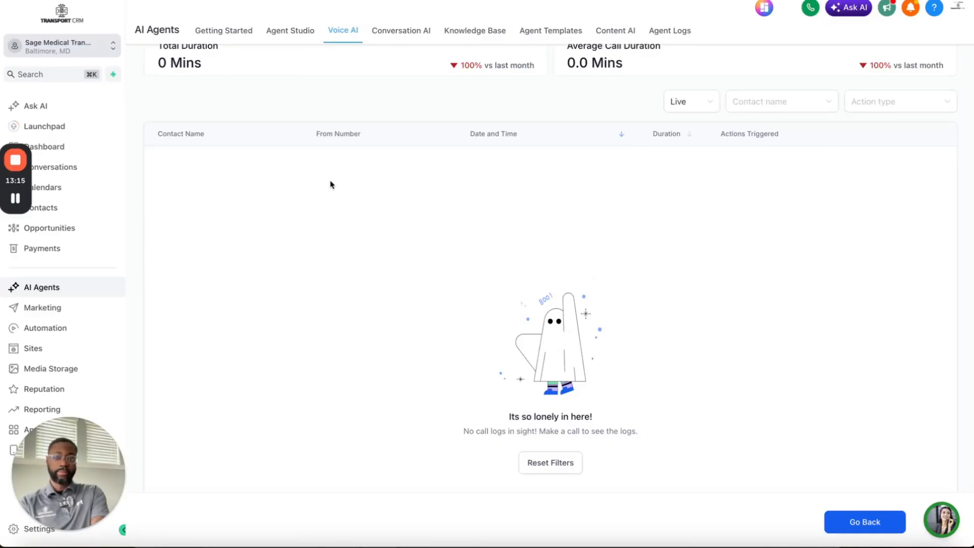
pyautogui.scroll(1, 607, 150)
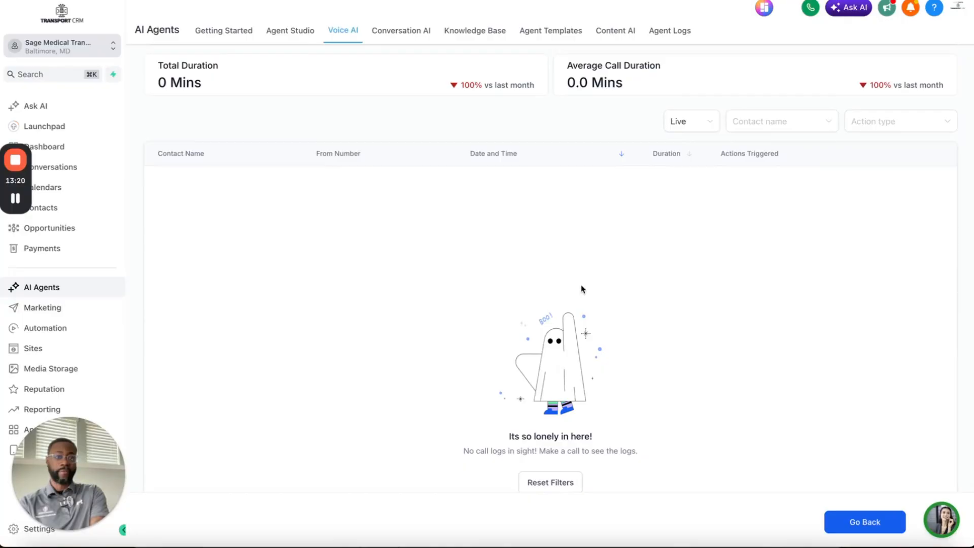
# - Return to the agent details and run a test web call with the Marie agent
pyautogui.scroll(10, 582, 288)
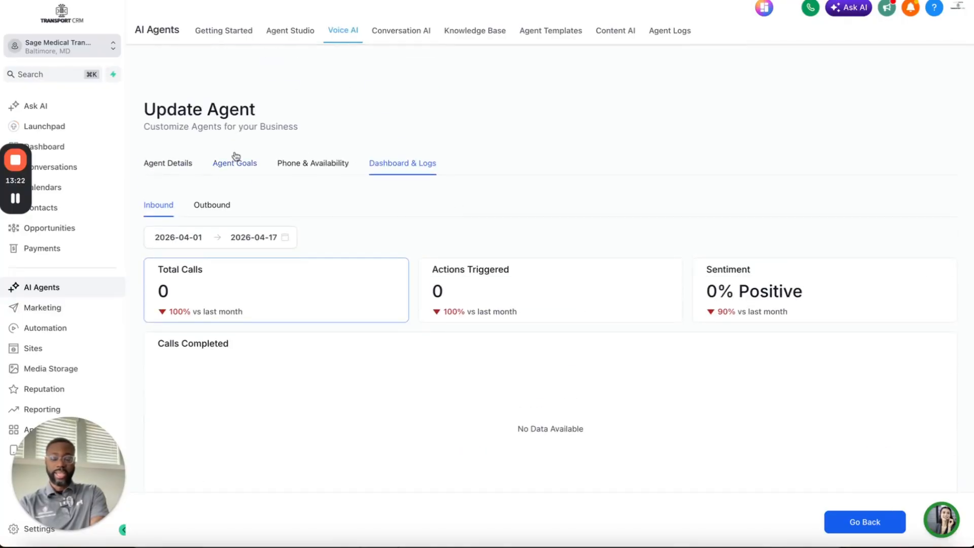
pyautogui.click(178, 165)
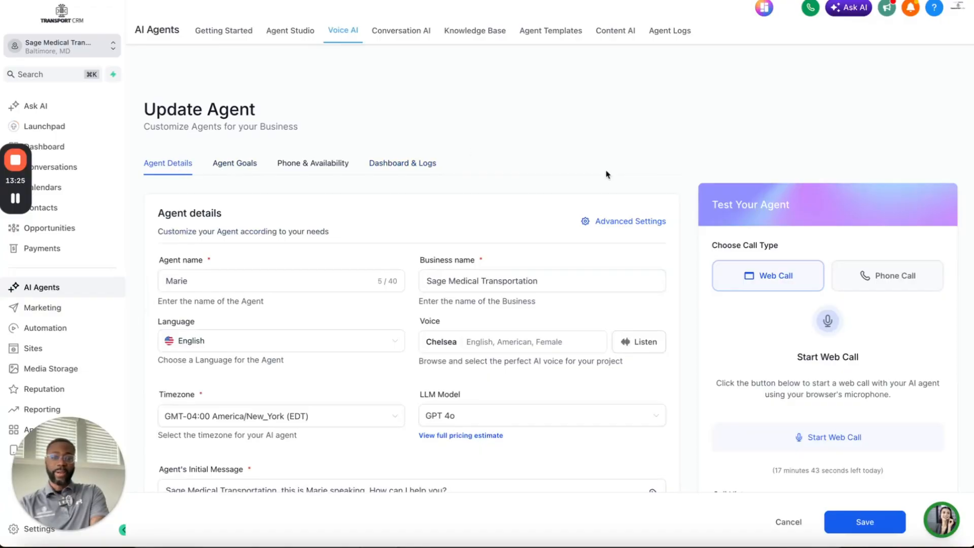
pyautogui.scroll(-3, 607, 175)
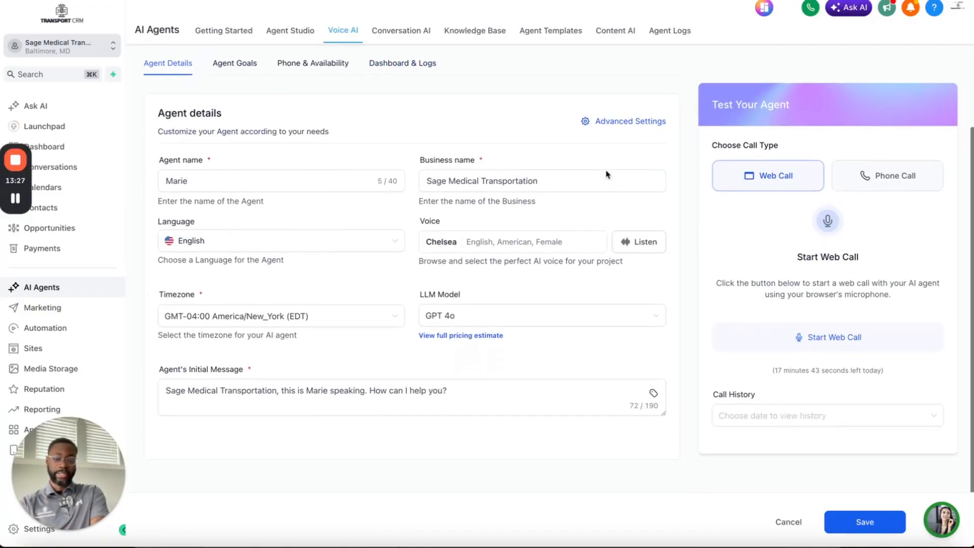
pyautogui.scroll(1, 607, 175)
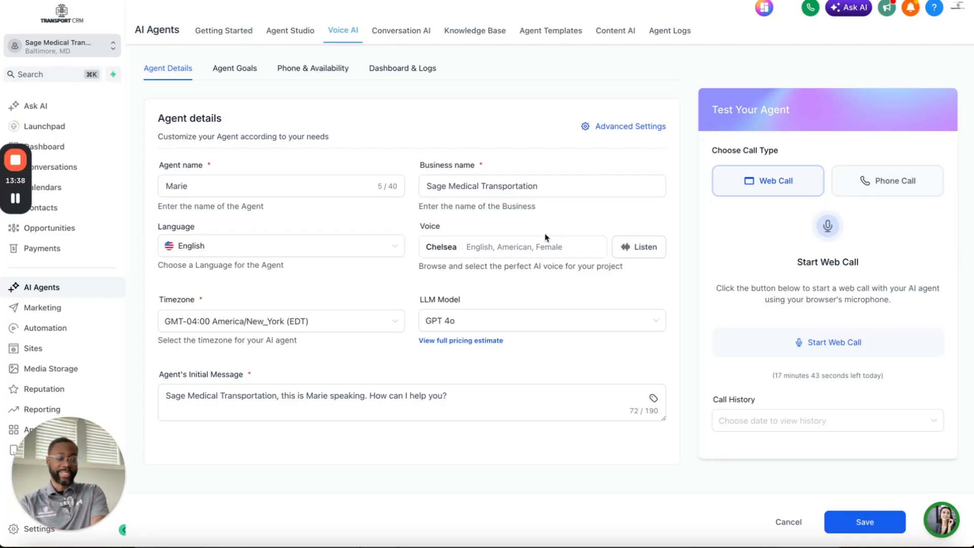
pyautogui.click(859, 339)
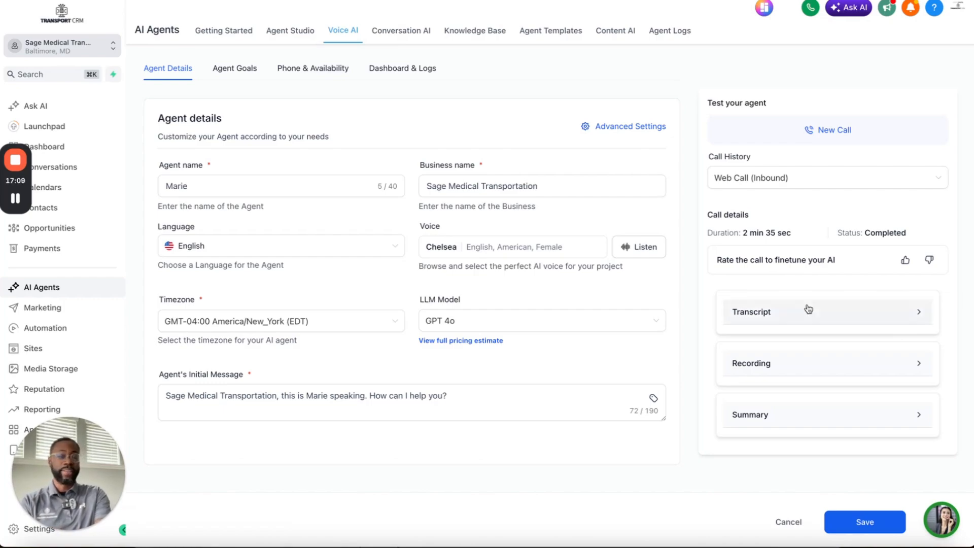
# - Check the completed test call's recording section, read through its transcript, and collapse the transcript
pyautogui.click(844, 360)
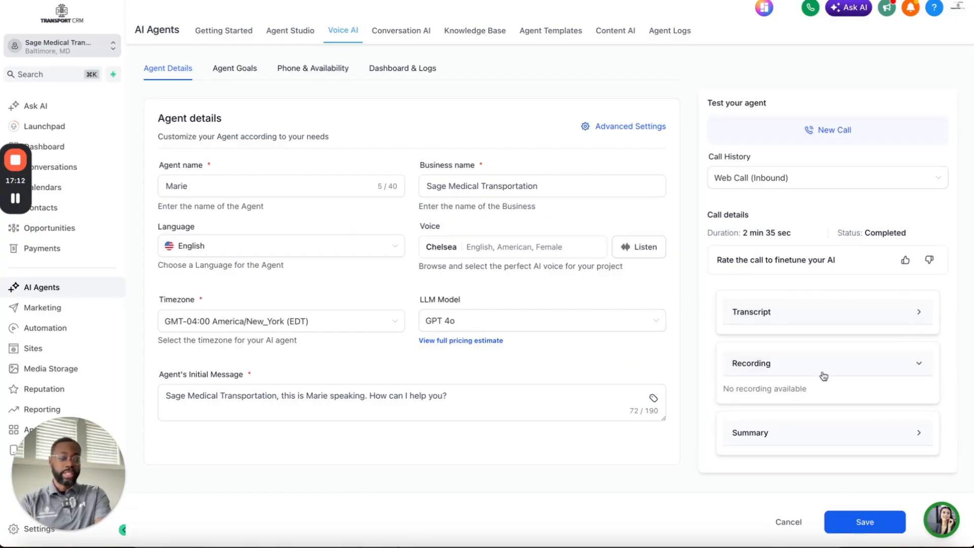
pyautogui.click(919, 314)
pyautogui.scroll(-5, 805, 355)
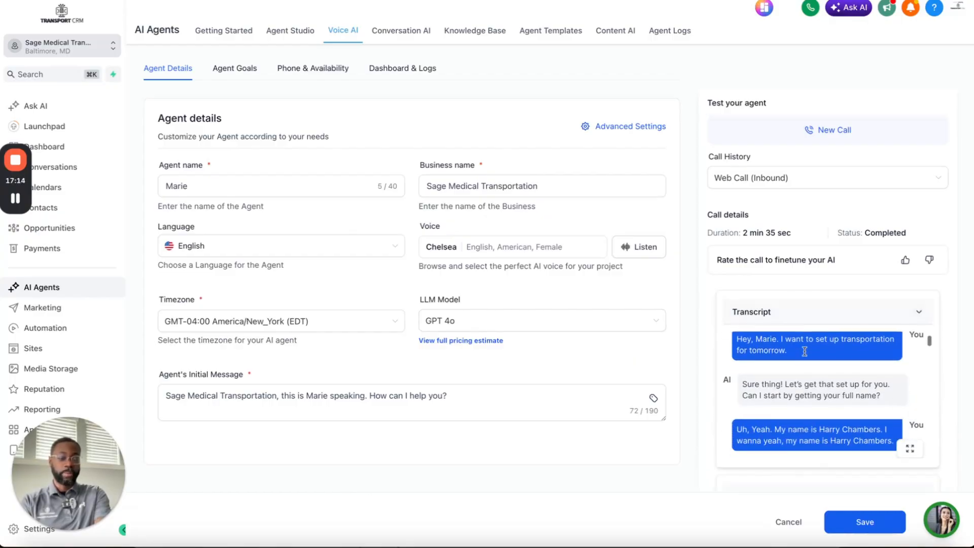
pyautogui.scroll(-2, 806, 355)
pyautogui.scroll(3, 837, 350)
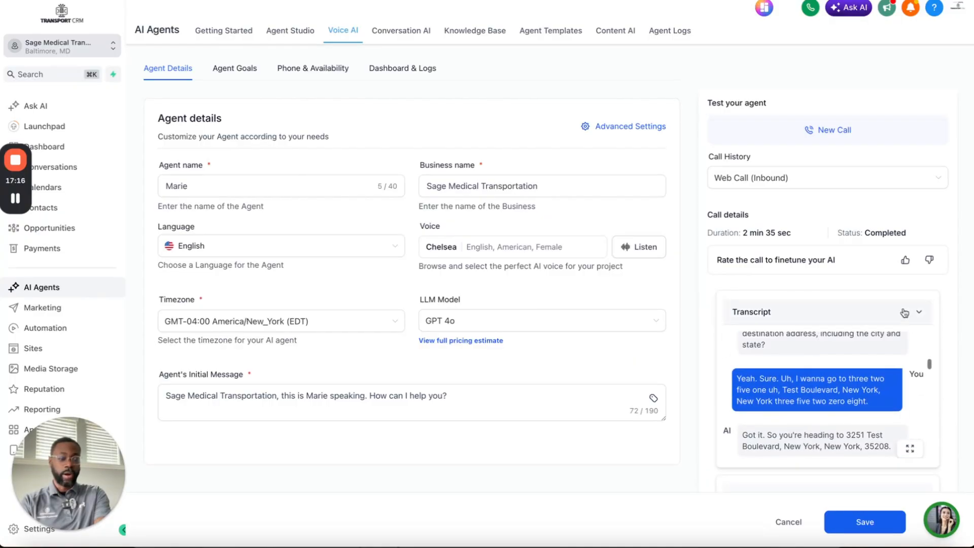
pyautogui.click(920, 312)
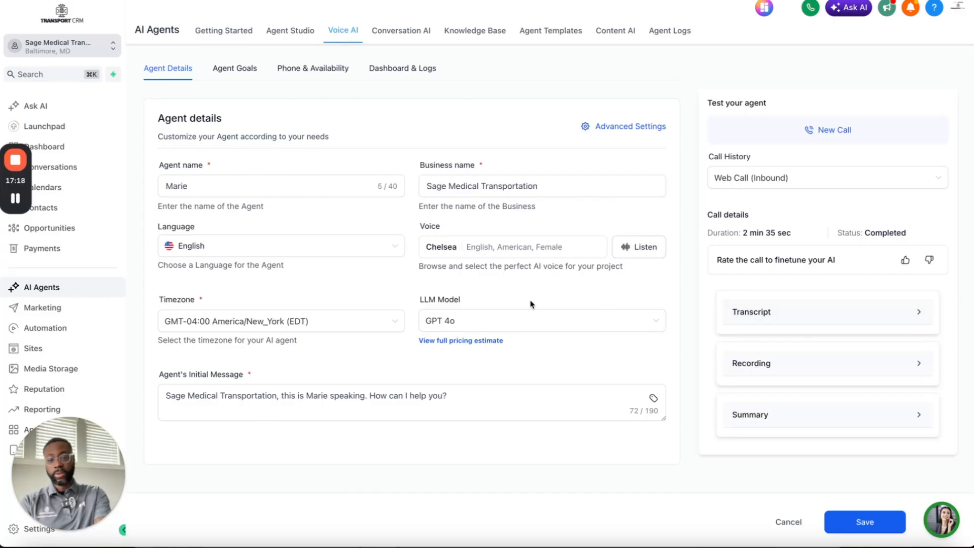
# - Read the test call's summary and collapse it again
pyautogui.scroll(-1, 456, 300)
pyautogui.scroll(2, 230, 92)
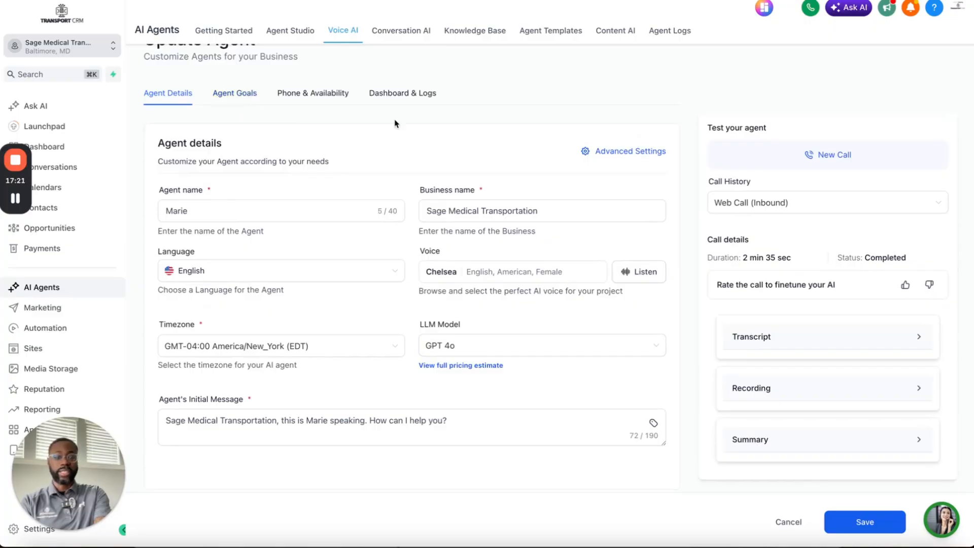
pyautogui.click(843, 448)
pyautogui.scroll(-3, 872, 401)
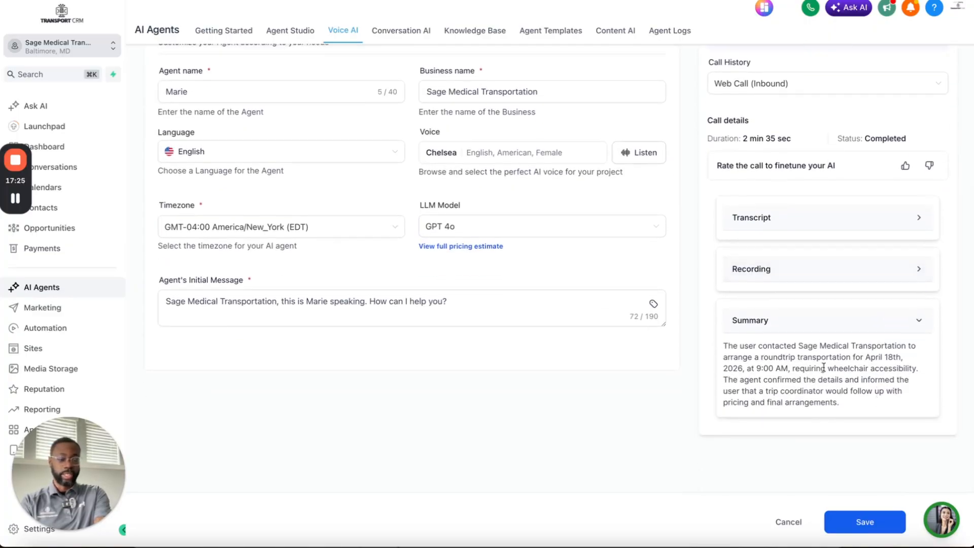
pyautogui.click(921, 325)
pyautogui.scroll(3, 637, 248)
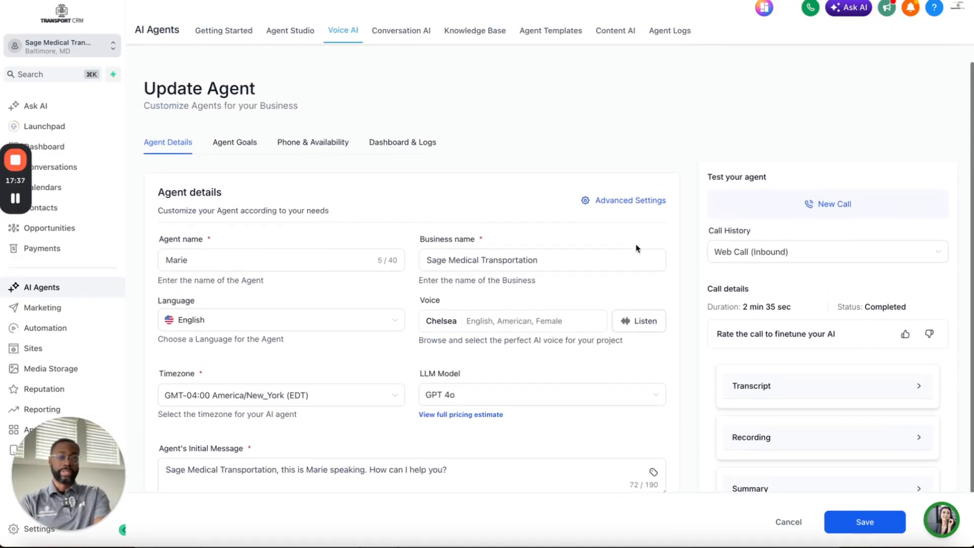
# - Check the agent's inbound call dashboard again following the test call
pyautogui.click(406, 153)
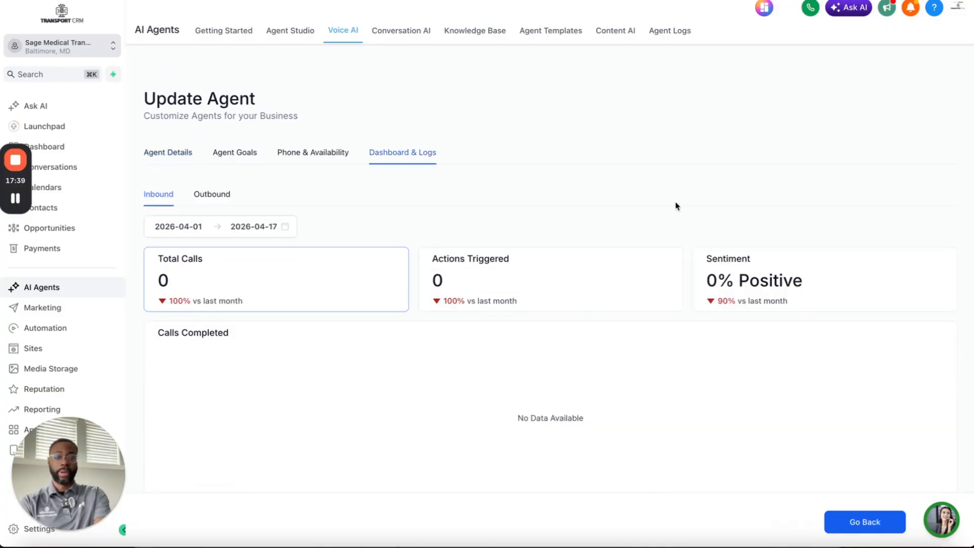
pyautogui.scroll(-1, 675, 202)
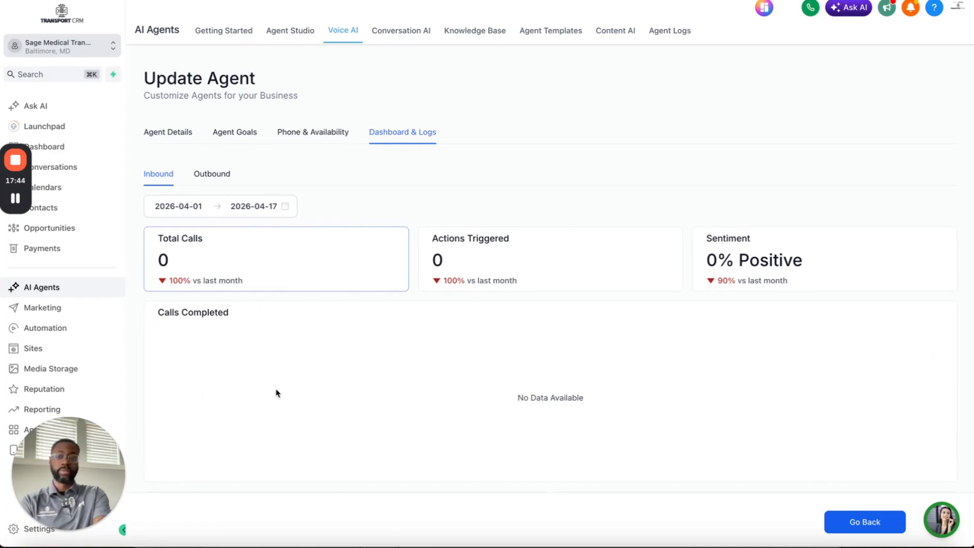
pyautogui.scroll(-1, 279, 381)
pyautogui.scroll(2, 279, 382)
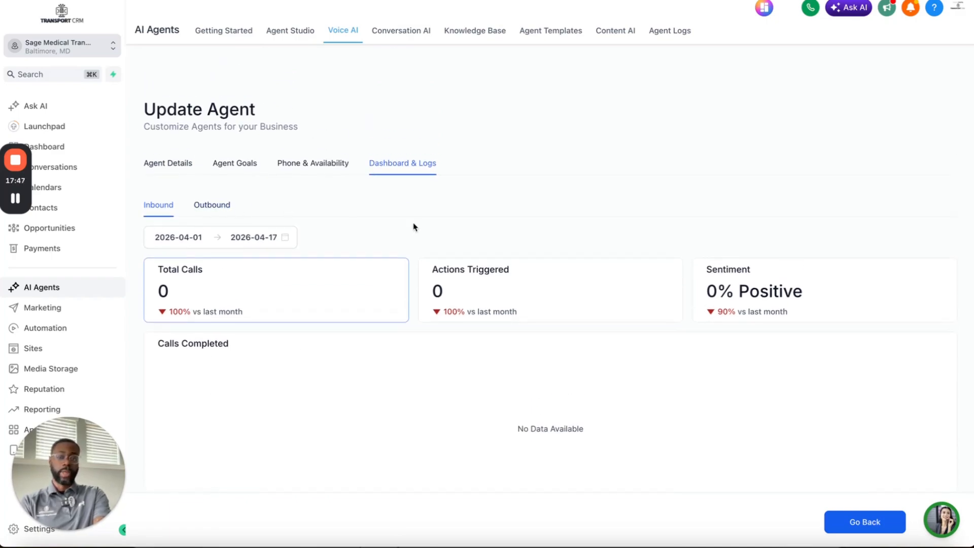
# - Look over the agent's phone number assignment and its Monday to Sunday working hours once more
pyautogui.click(322, 176)
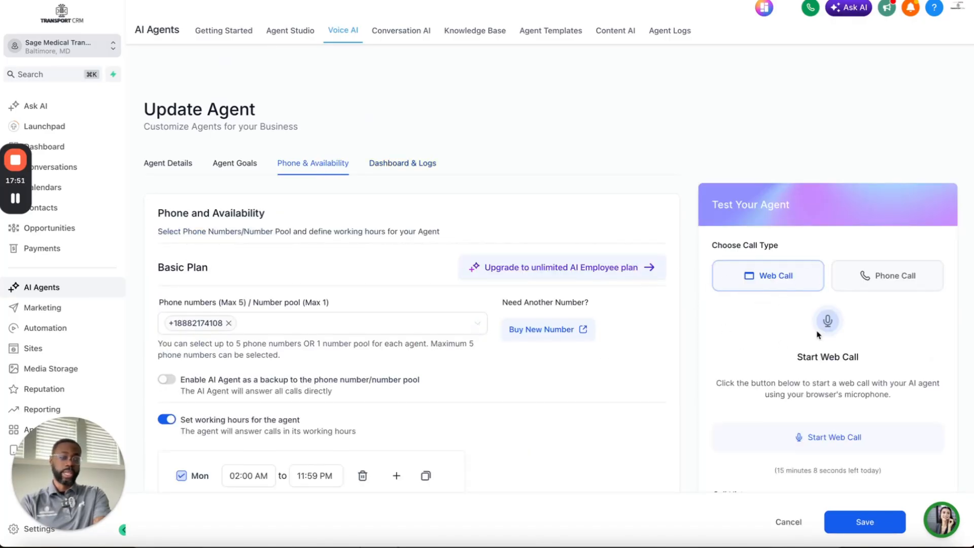
pyautogui.scroll(-5, 586, 335)
pyautogui.scroll(-2, 582, 335)
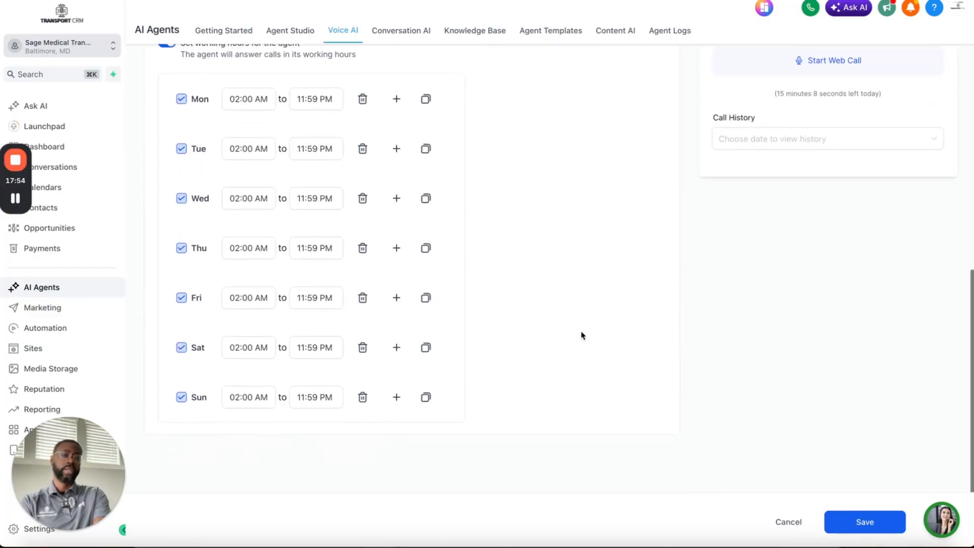
pyautogui.scroll(4, 582, 336)
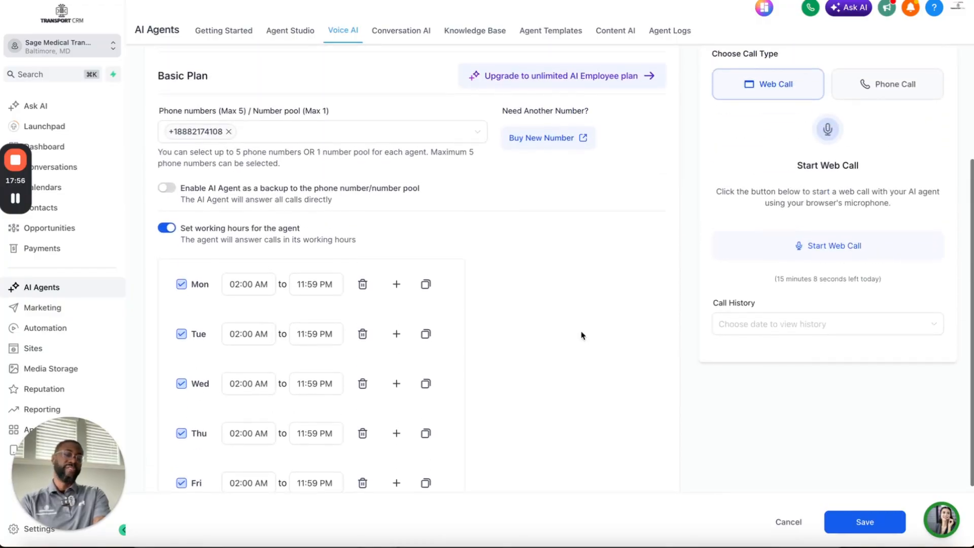